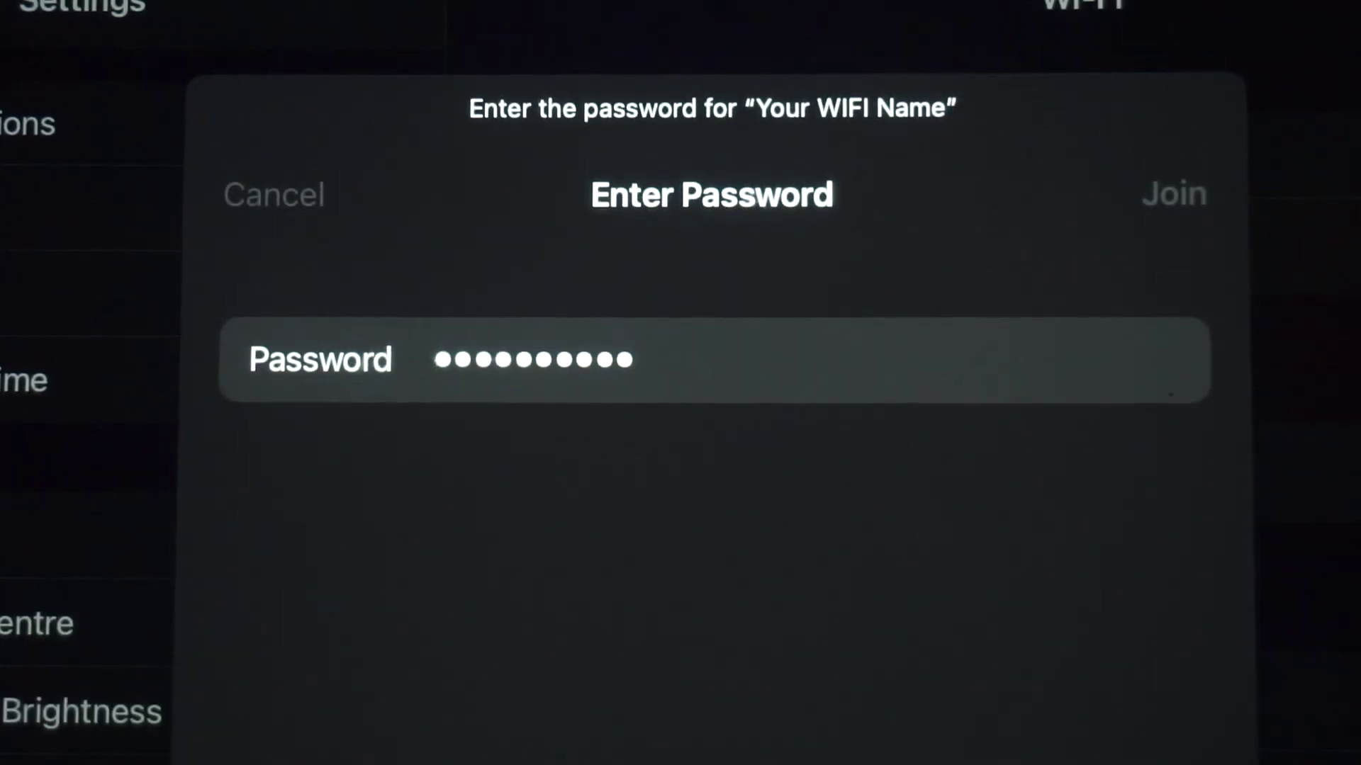
Join the router's Wi-Fi network using the network key printed on its label
key("Return")
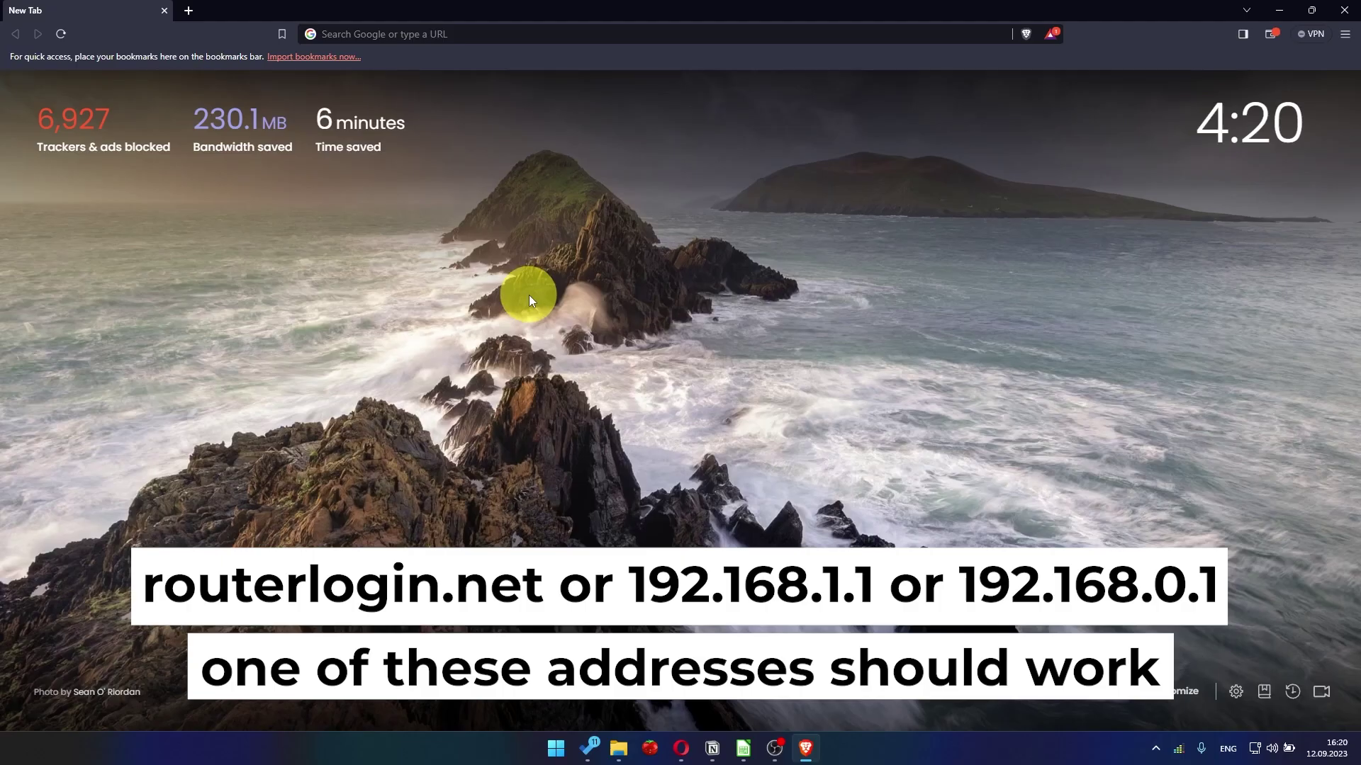
Load the NETGEAR setup page at 192.168.1.1 in Brave
left_click(529, 35)
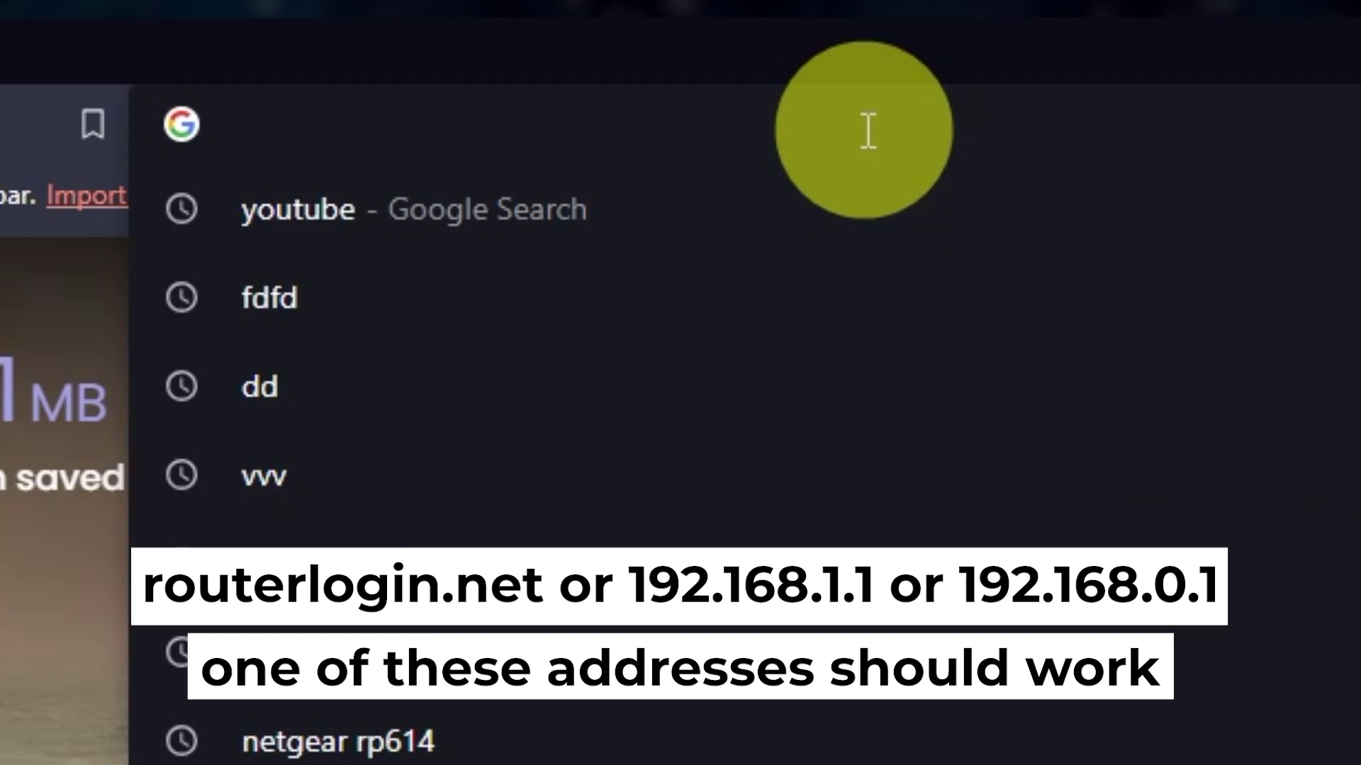
type("192.")
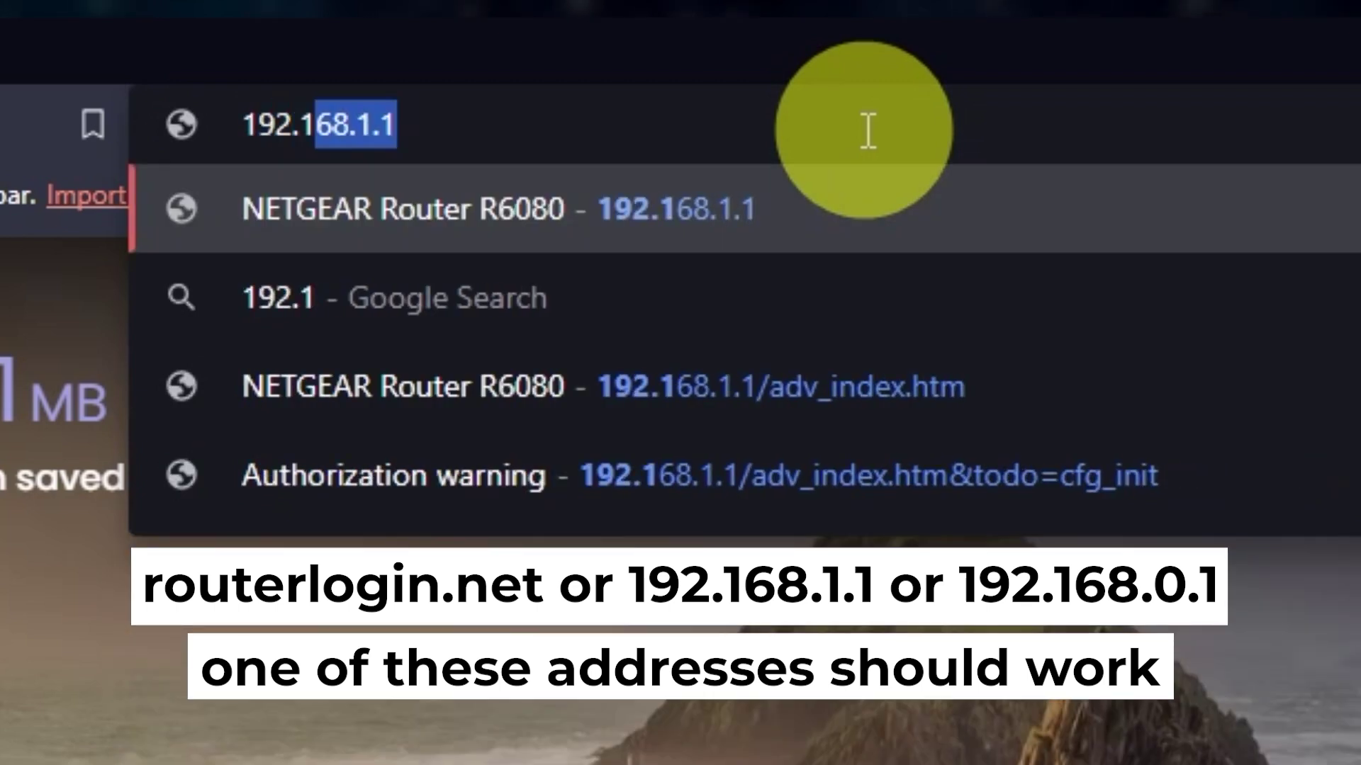
type("1.1")
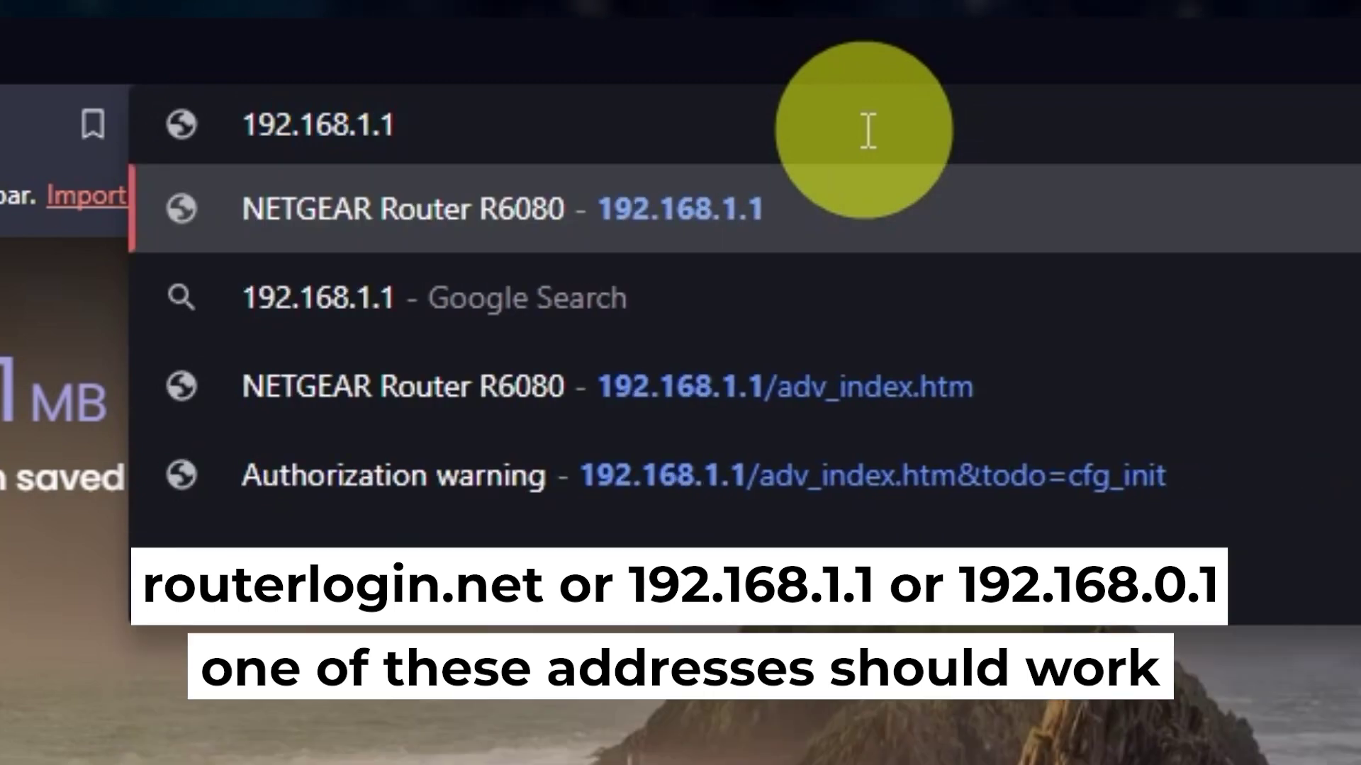
key("Return")
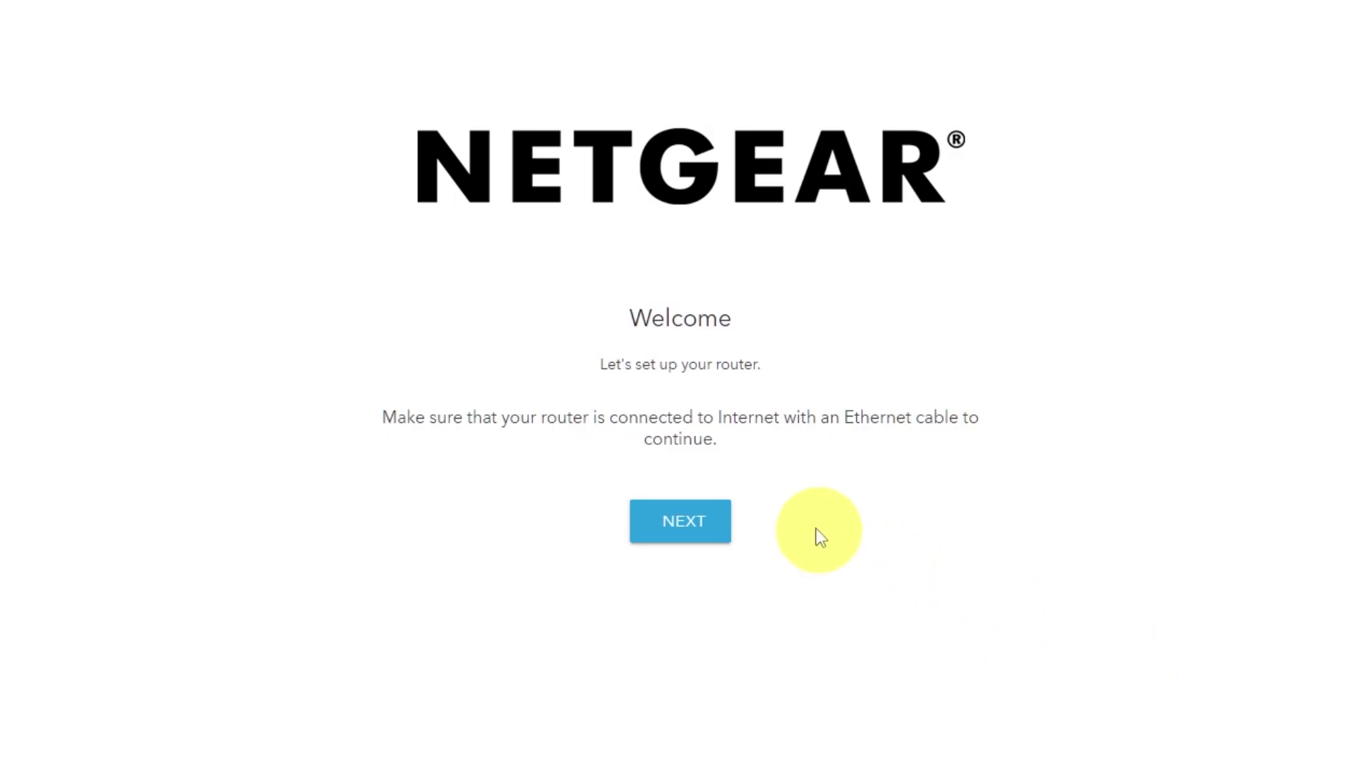
Move past the NETGEAR Welcome screen to start the setup wizard
left_click(705, 531)
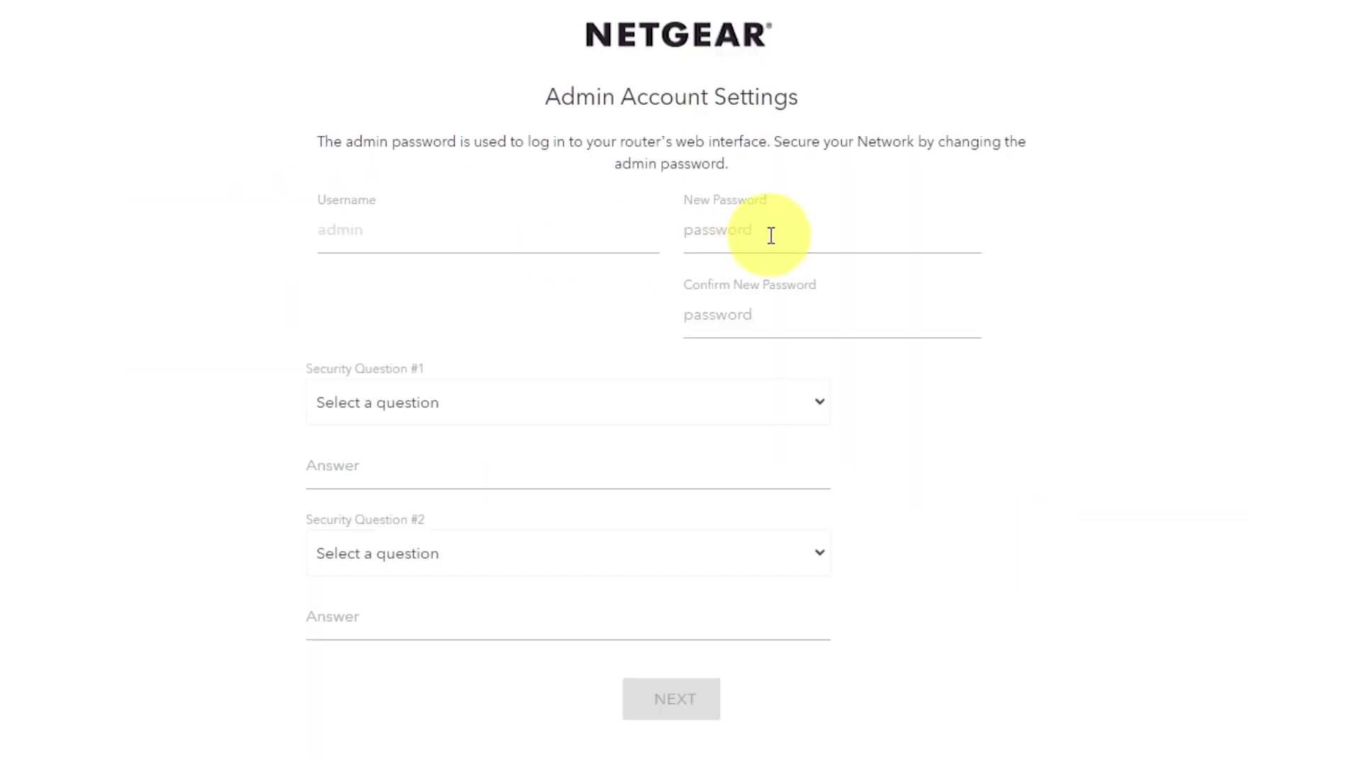
Set and confirm the admin password, answering the NETGEAR product and best-friend security questions
left_click(769, 231)
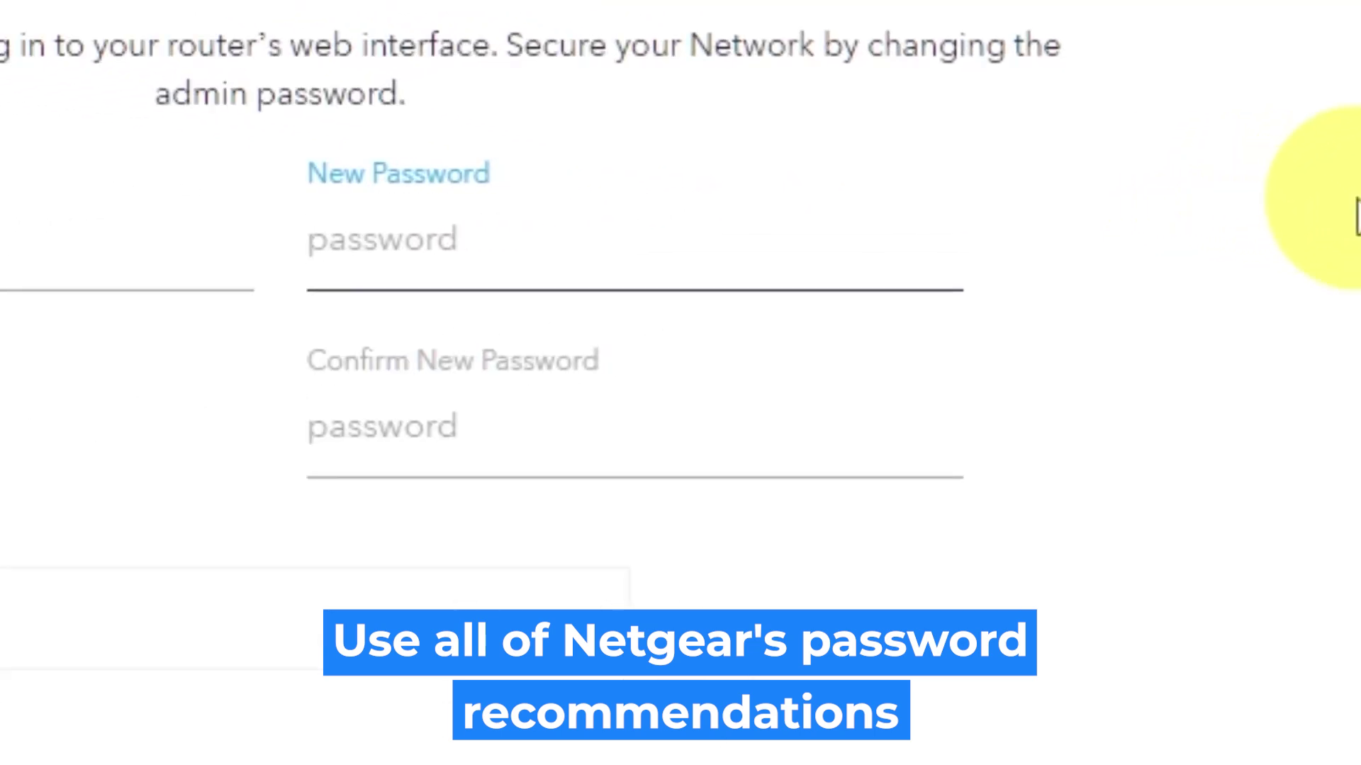
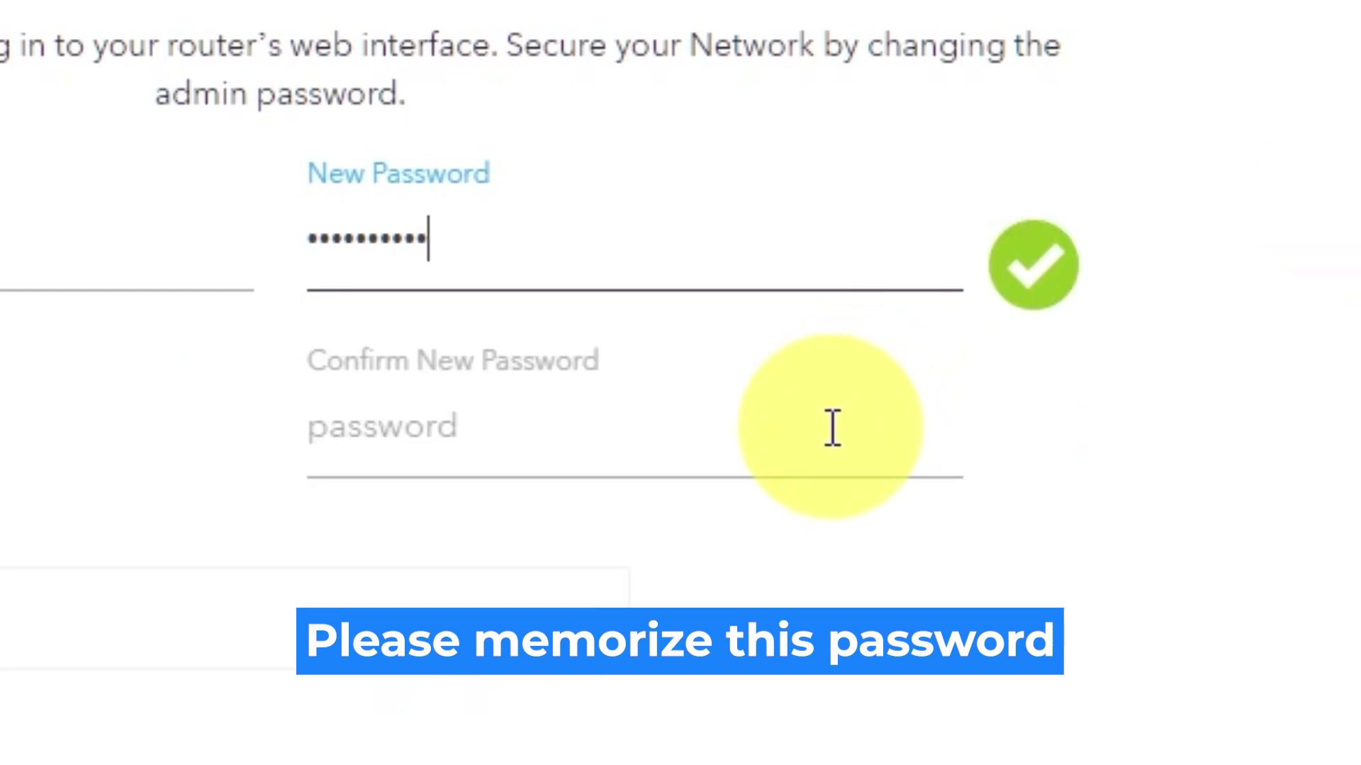
left_click(829, 428)
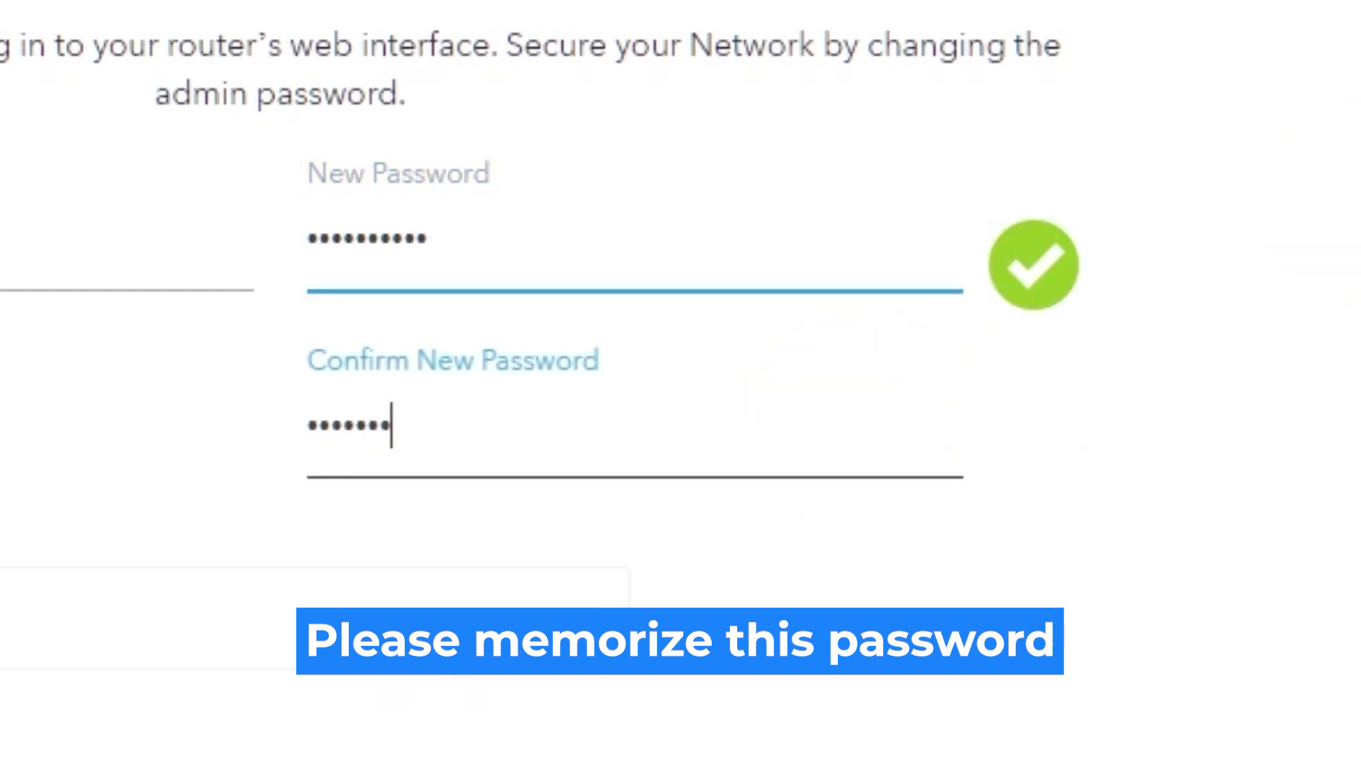
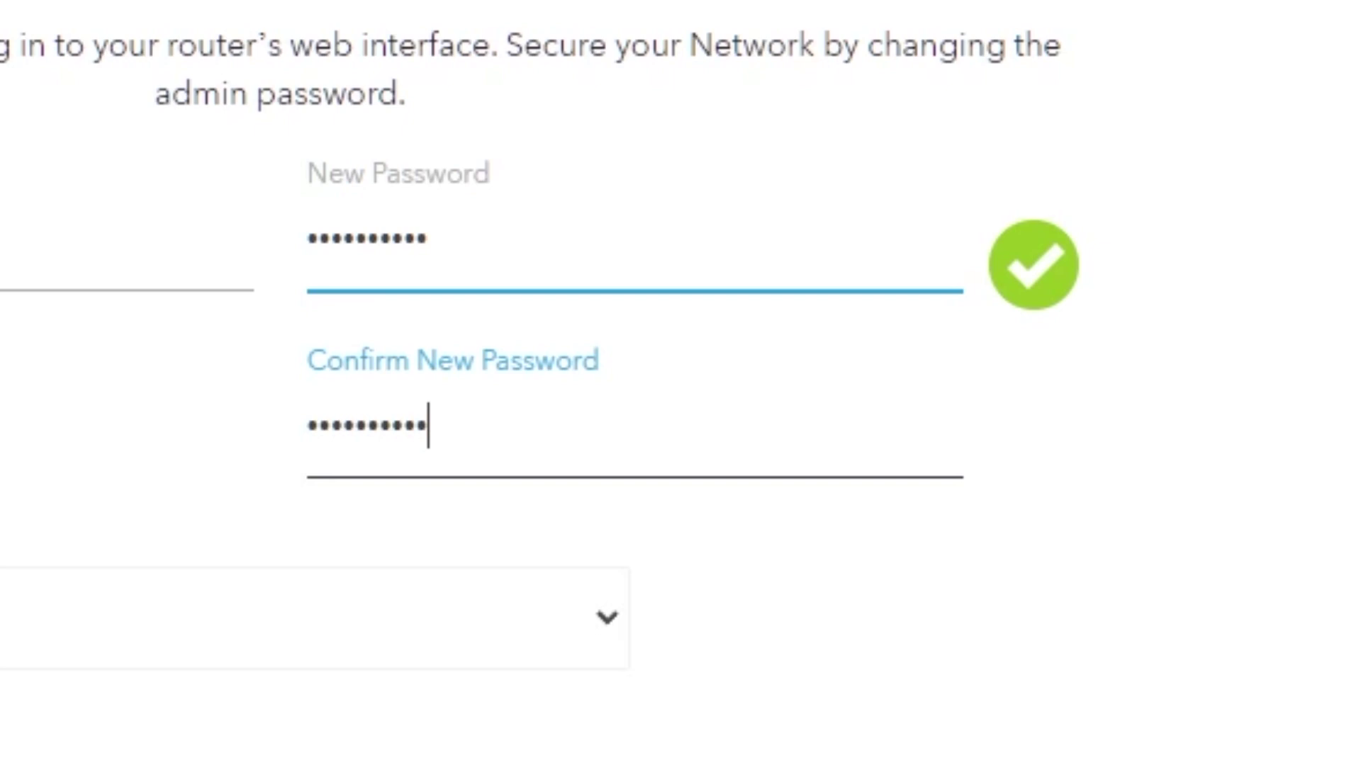
left_click(1012, 151)
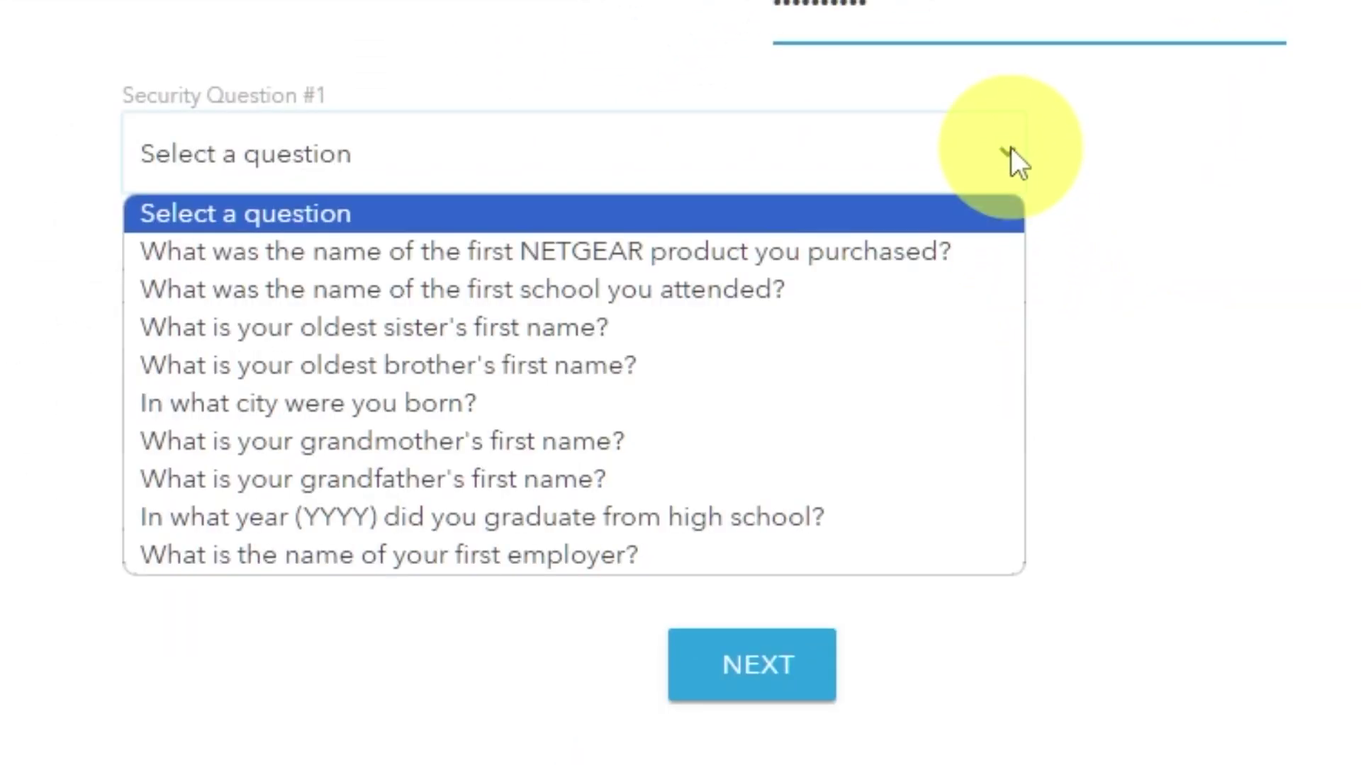
left_click(922, 244)
left_click(827, 276)
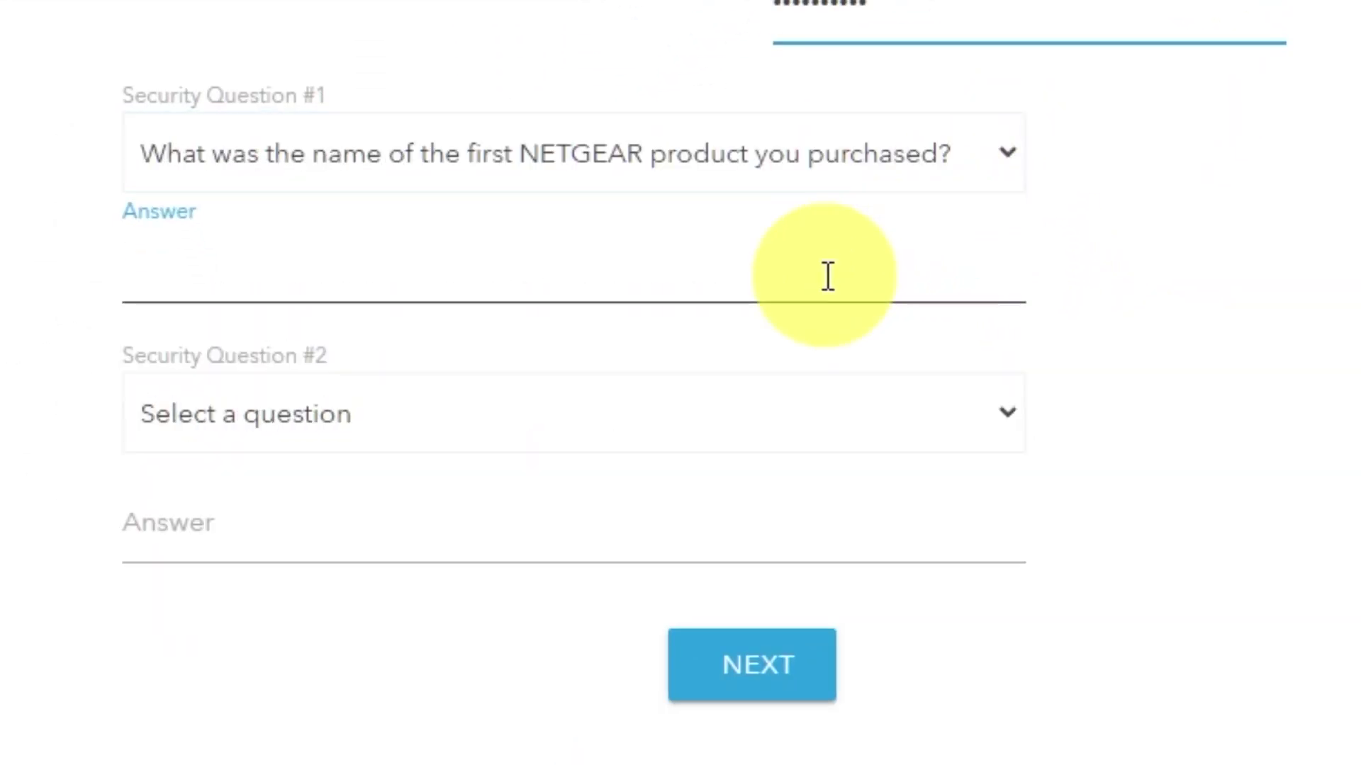
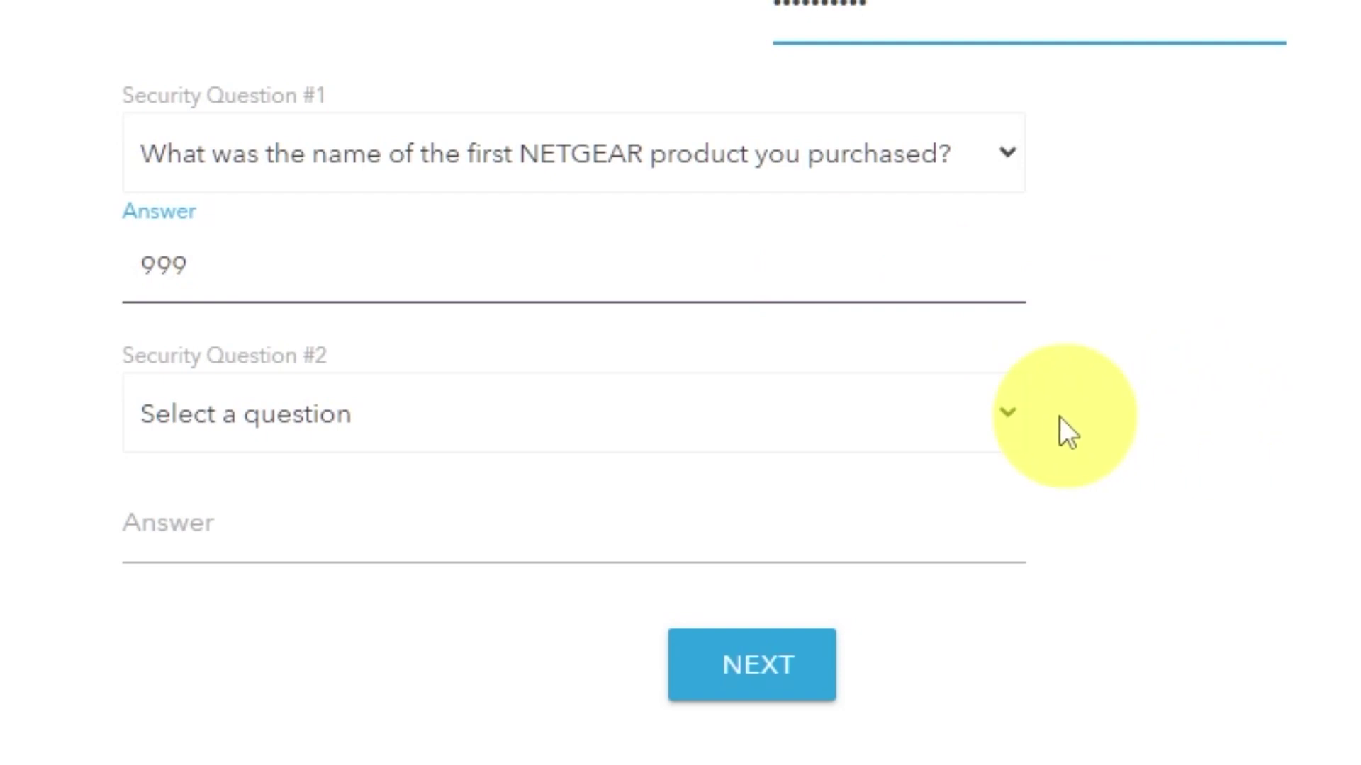
left_click(1006, 418)
left_click(547, 761)
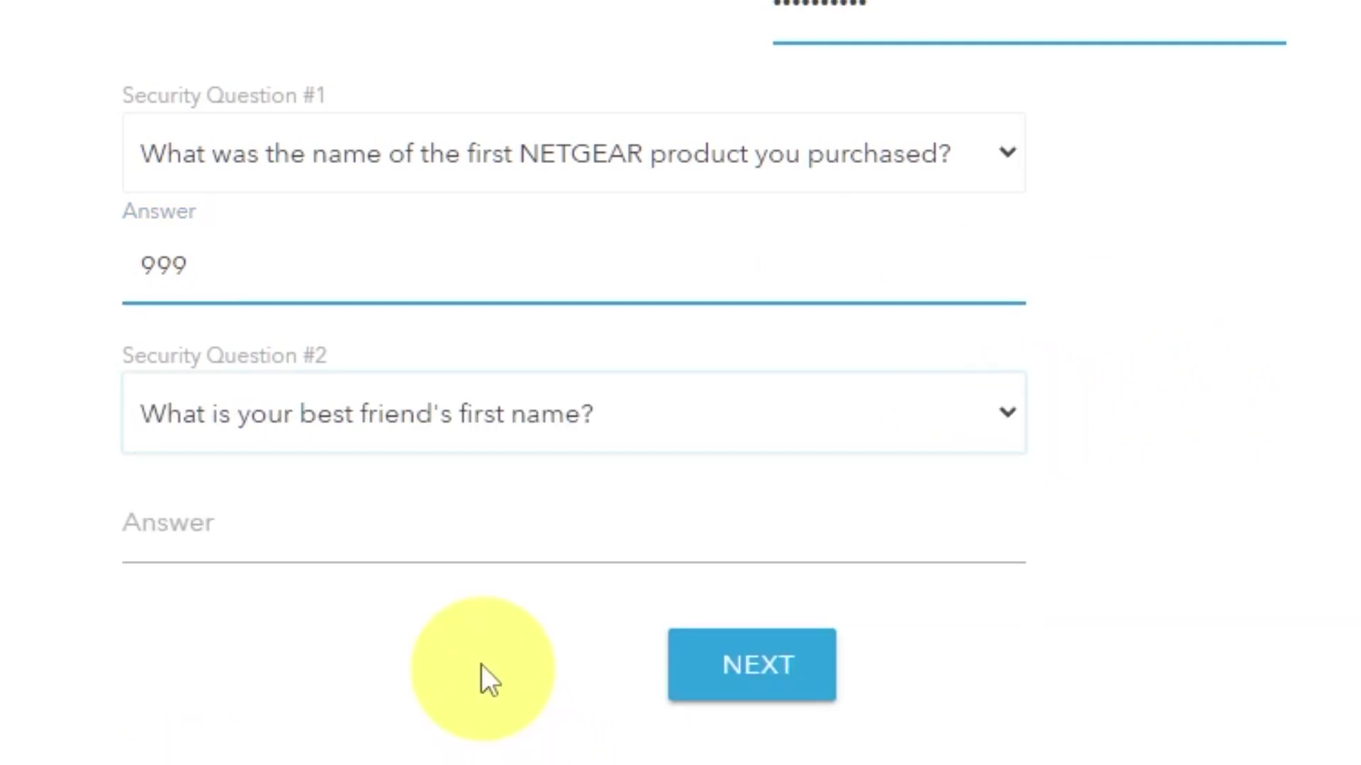
left_click(495, 544)
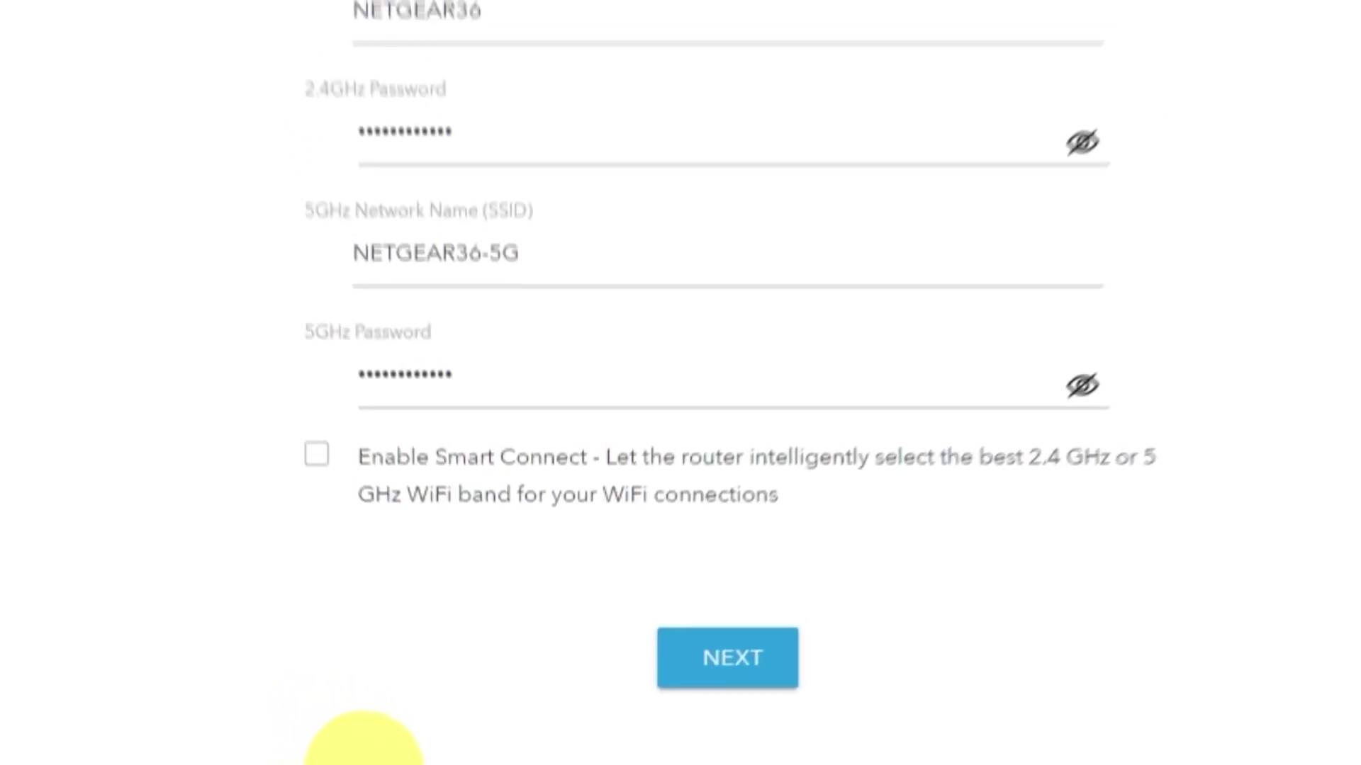
Review the 2.4GHz and 5GHz network names and passwords, keeping them unchanged
left_click(947, 340)
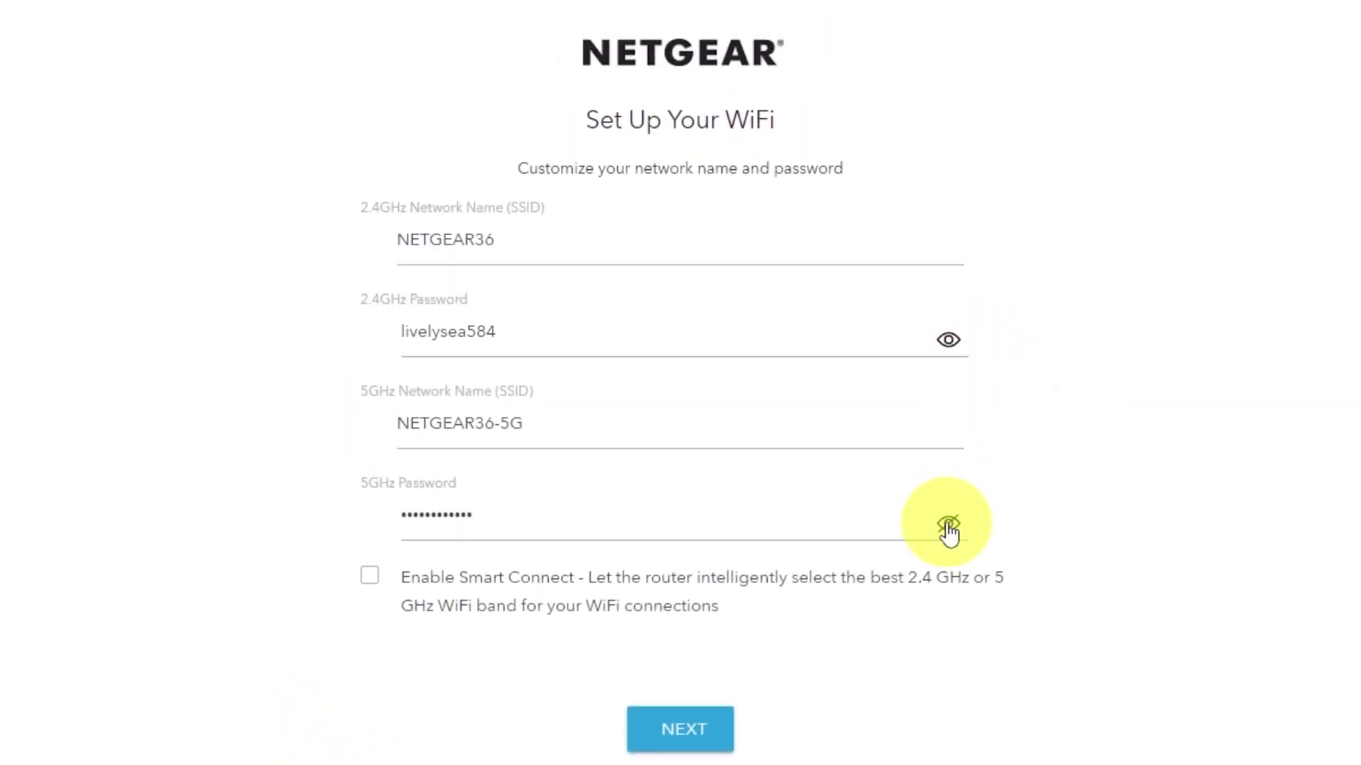
left_click(948, 523)
left_click(948, 525)
left_click(947, 340)
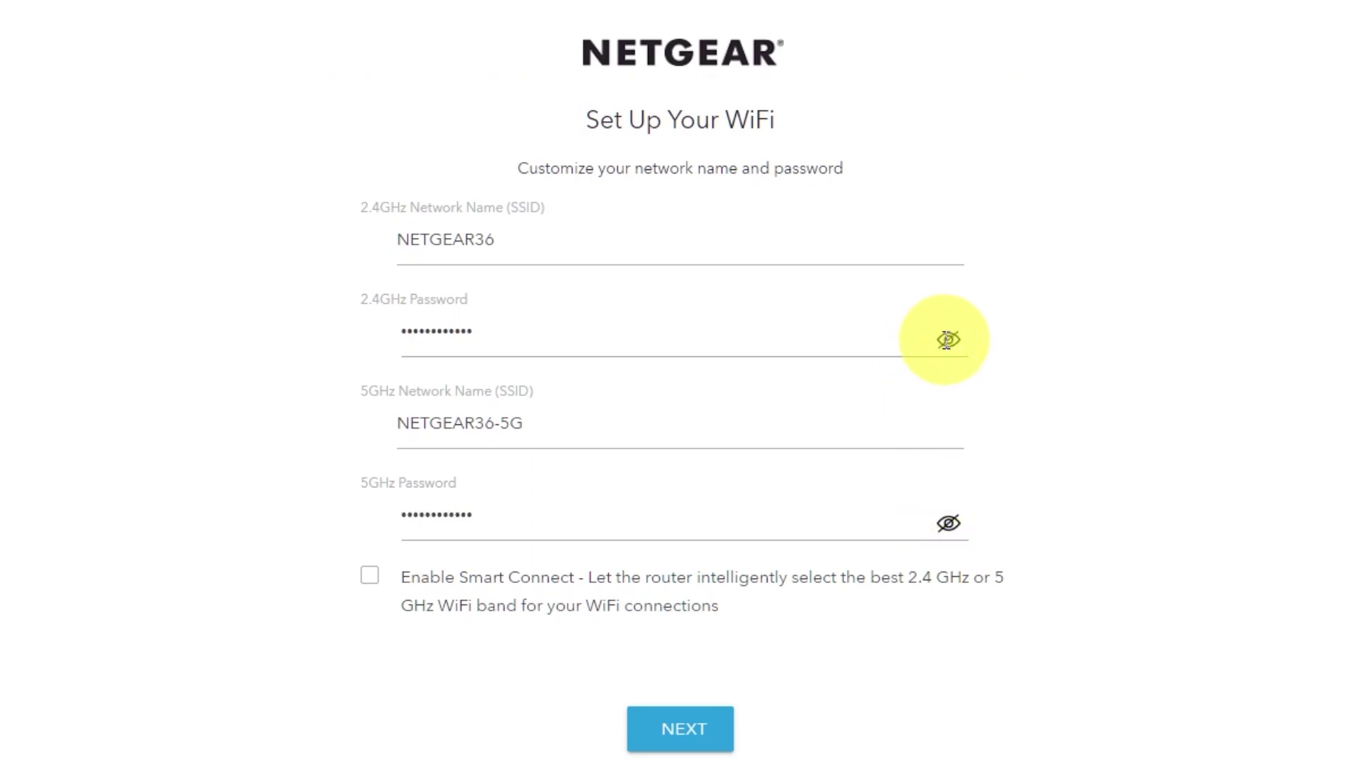
left_click(440, 247)
left_click_drag(523, 424, 465, 424)
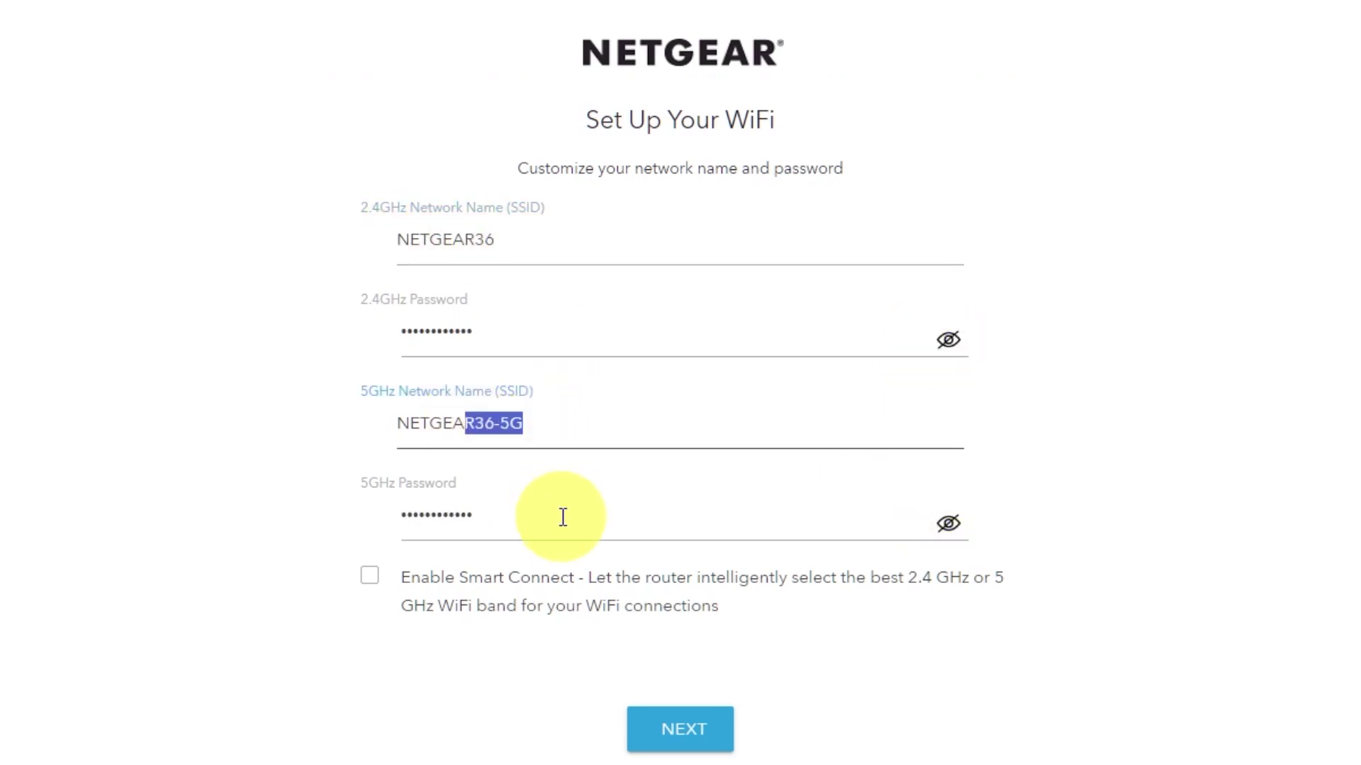
left_click(493, 515)
left_click(711, 728)
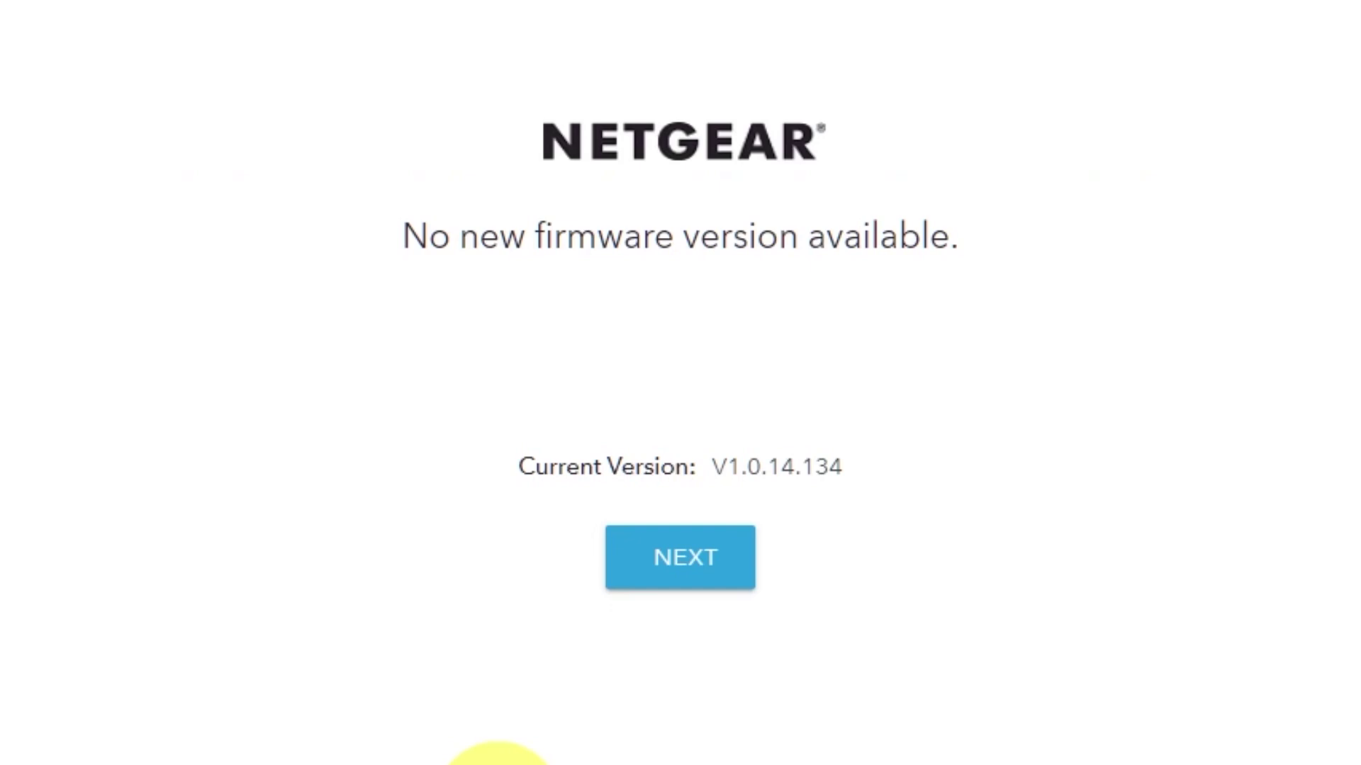
Pass the firmware check and close the Register Product banner
left_click(713, 580)
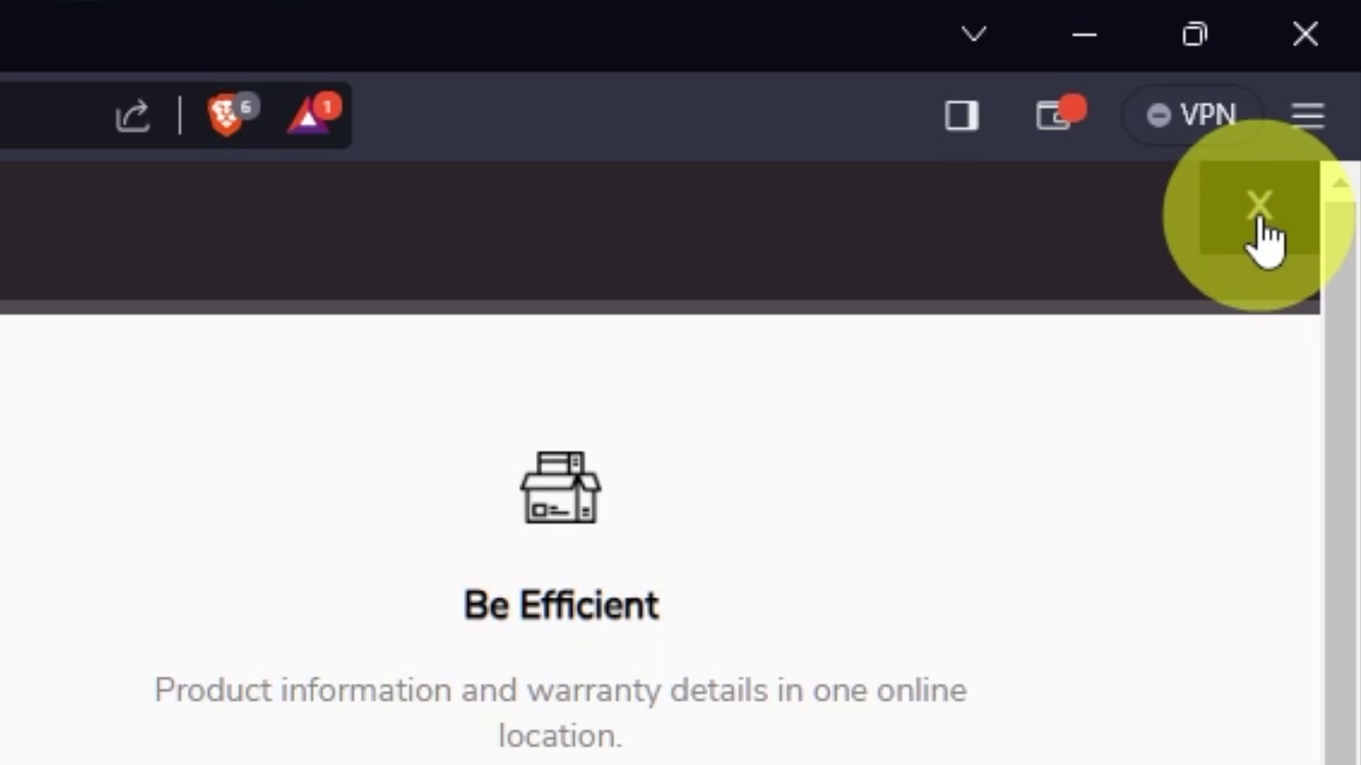
left_click(1261, 207)
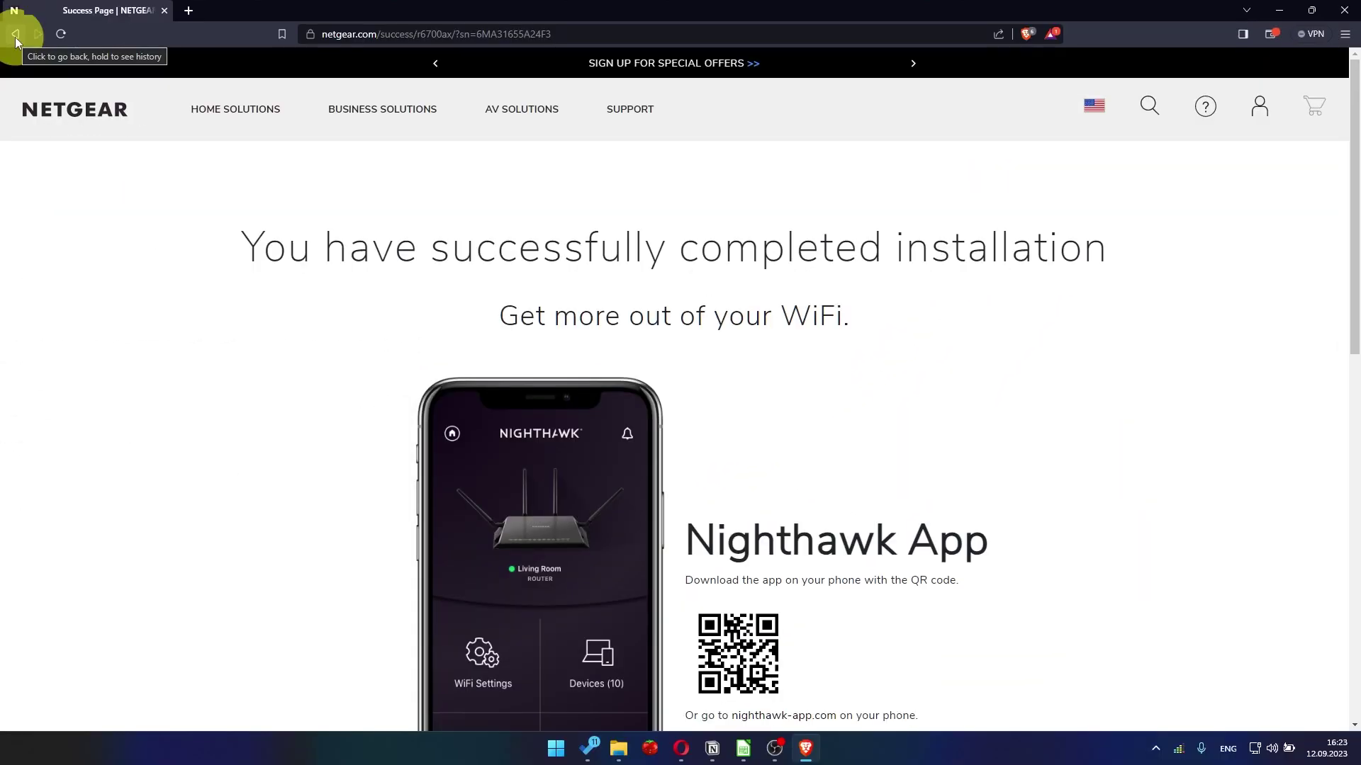
Sign in to the router at 192.168.1.1 as admin with the new password
left_click(362, 33)
key("BackSpace")
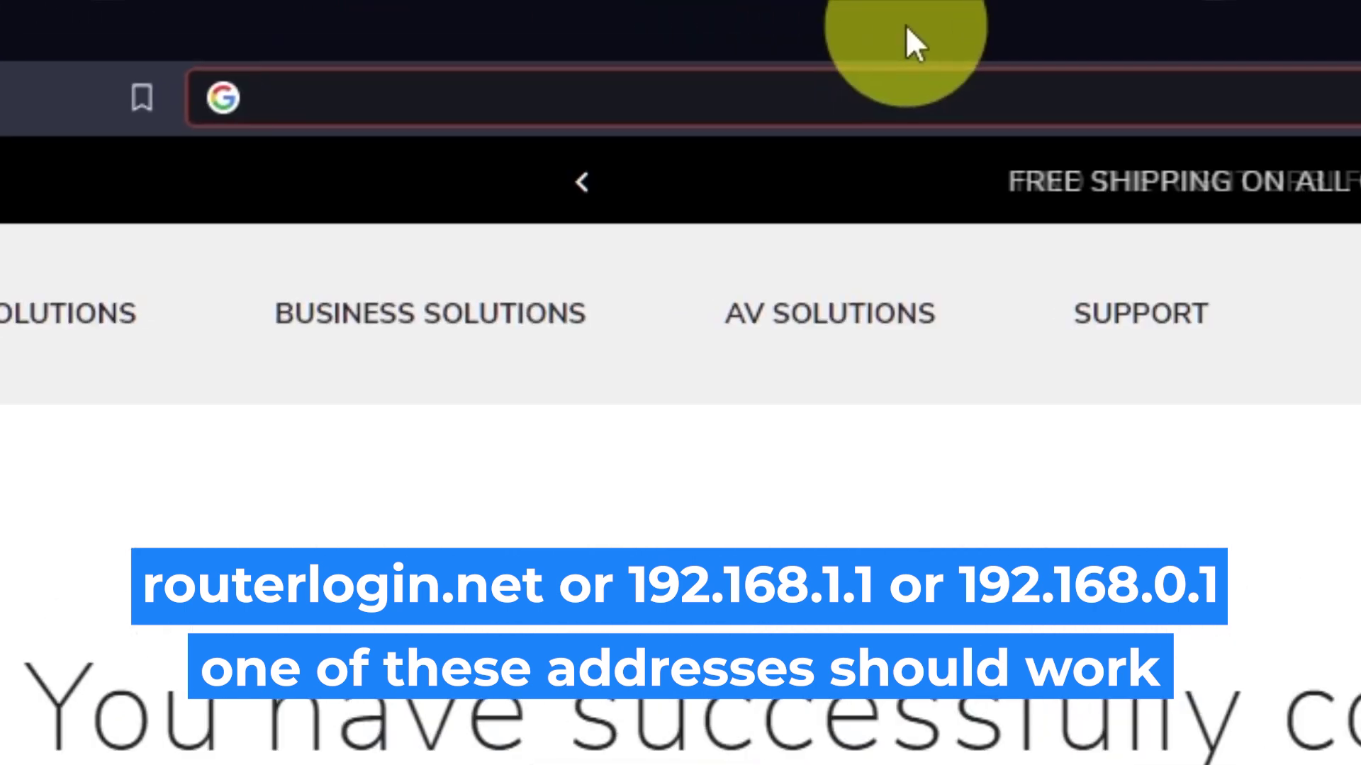
type("192.168.1.1")
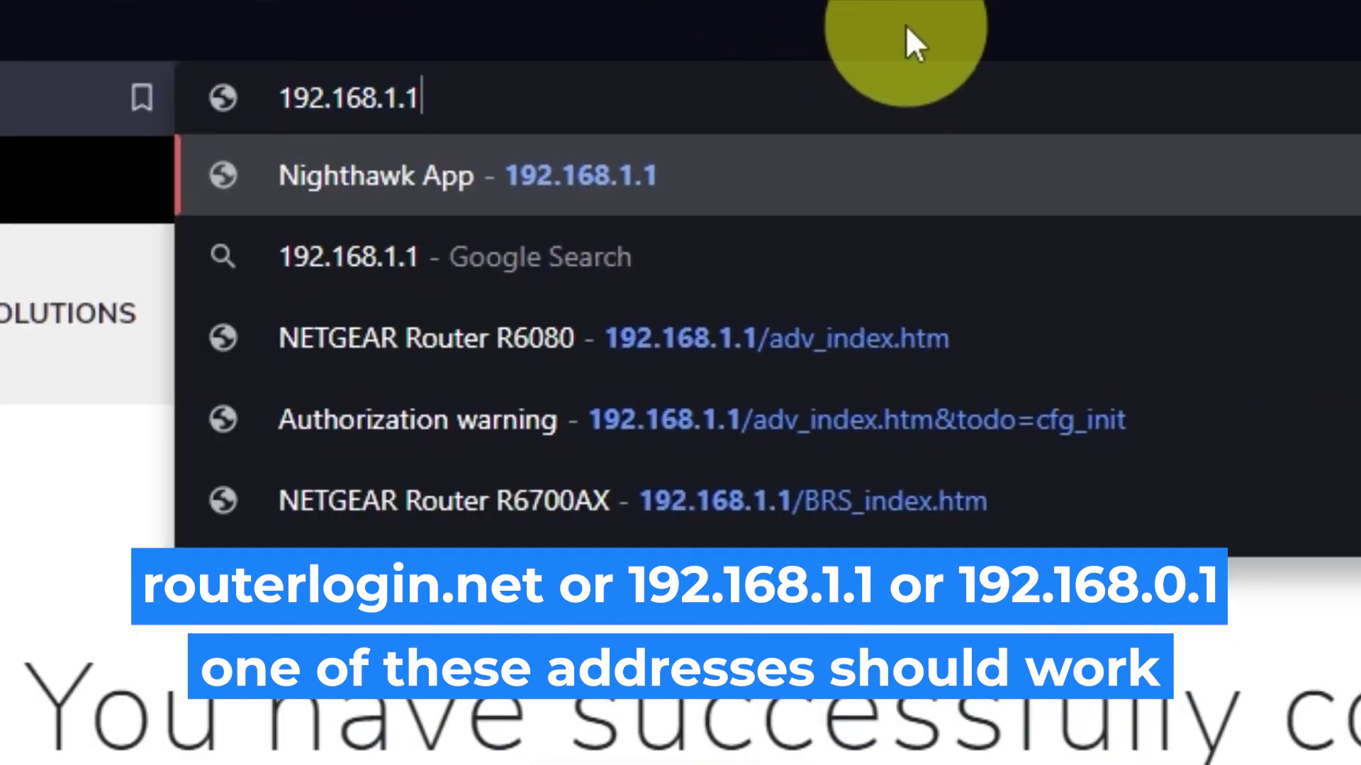
key("Return")
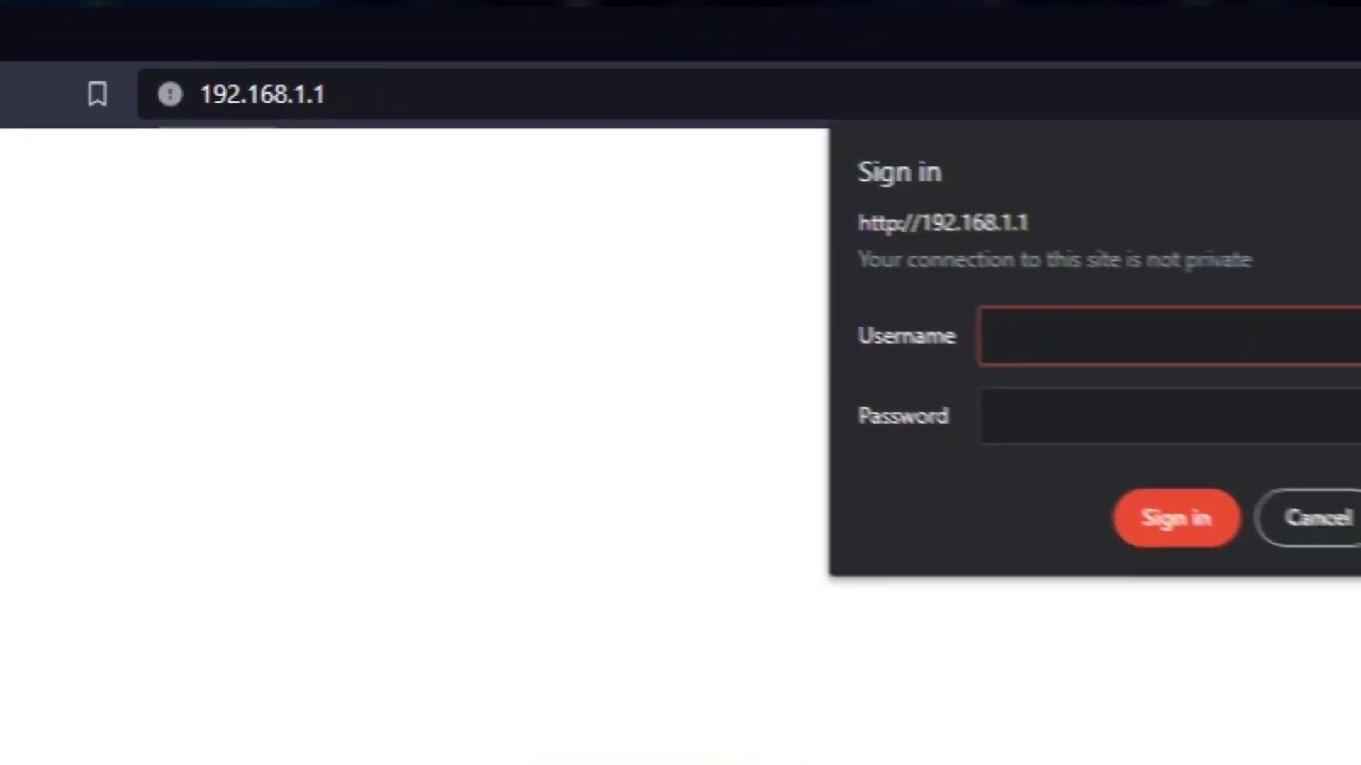
type("admin")
key("Tab")
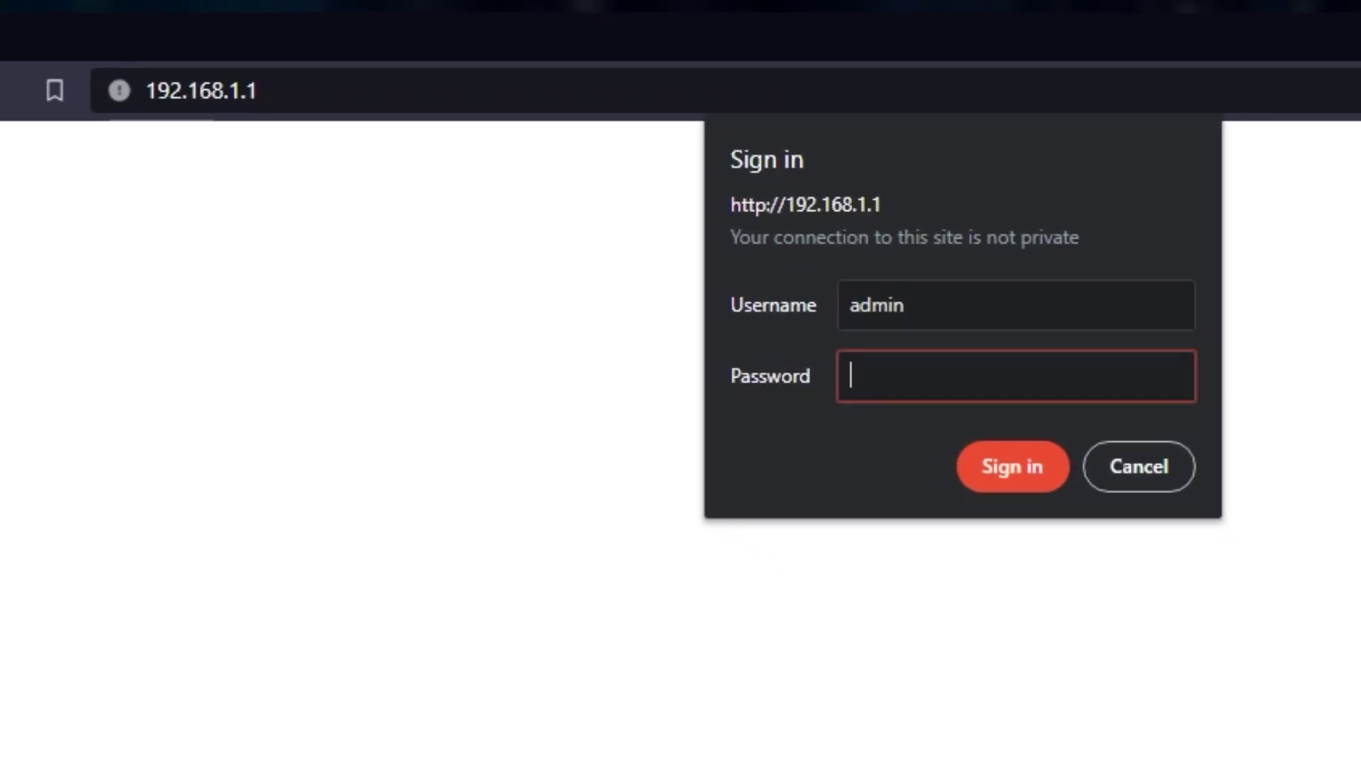
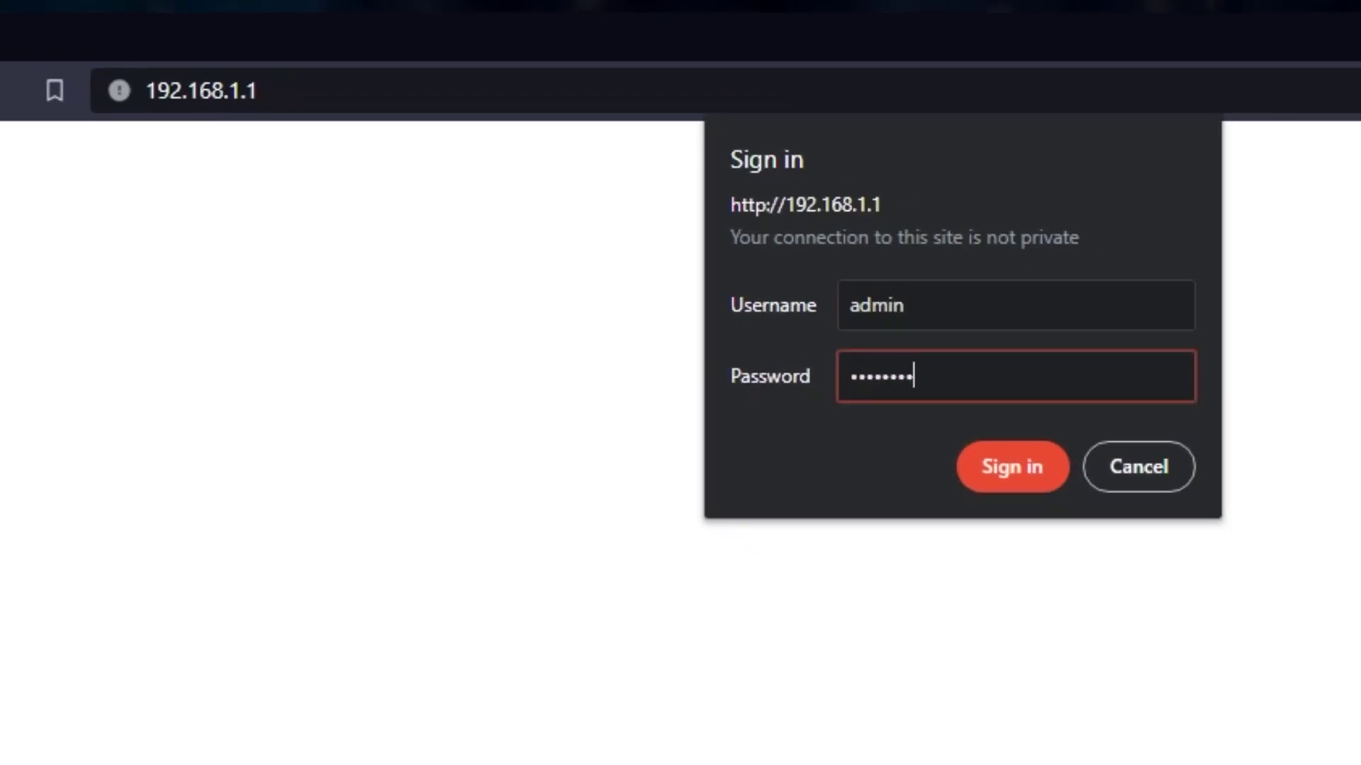
left_click(966, 467)
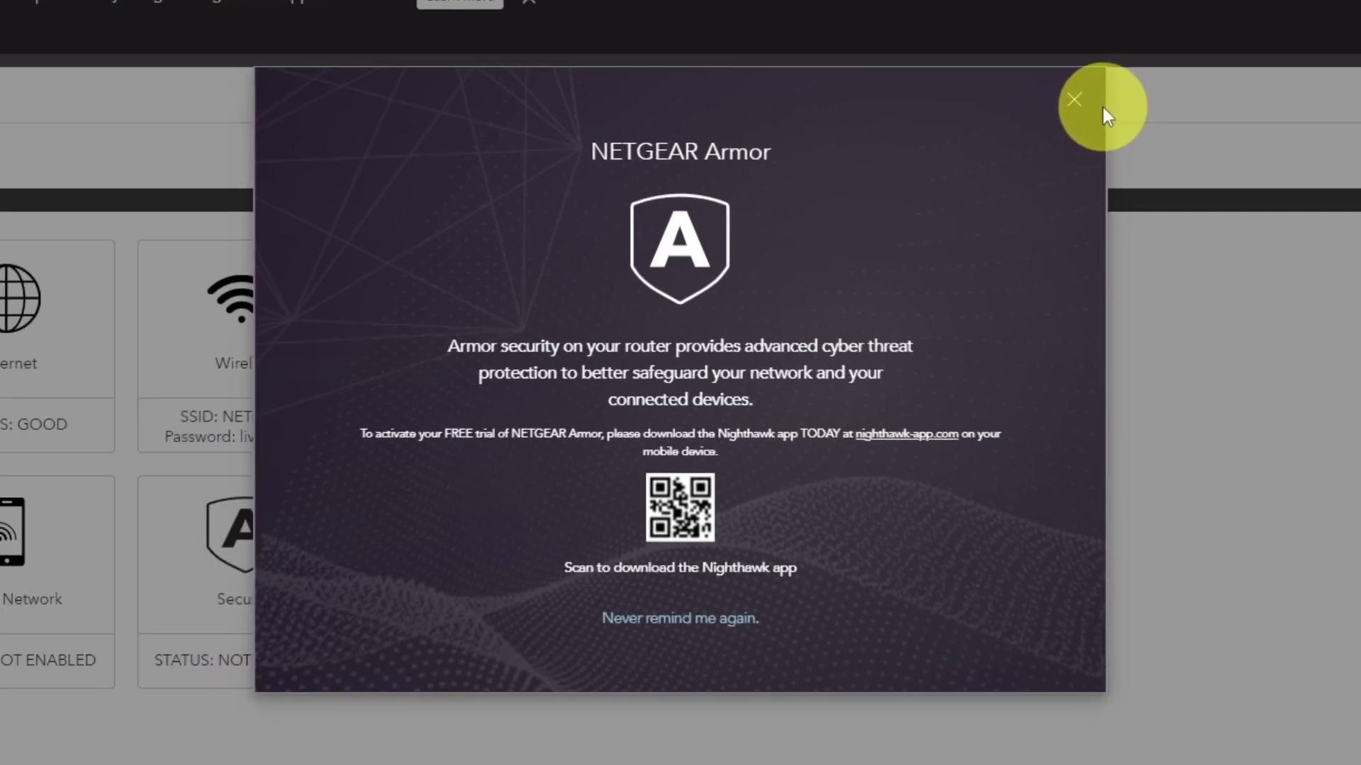
Close the NETGEAR Armor promotion popup
left_click(1076, 99)
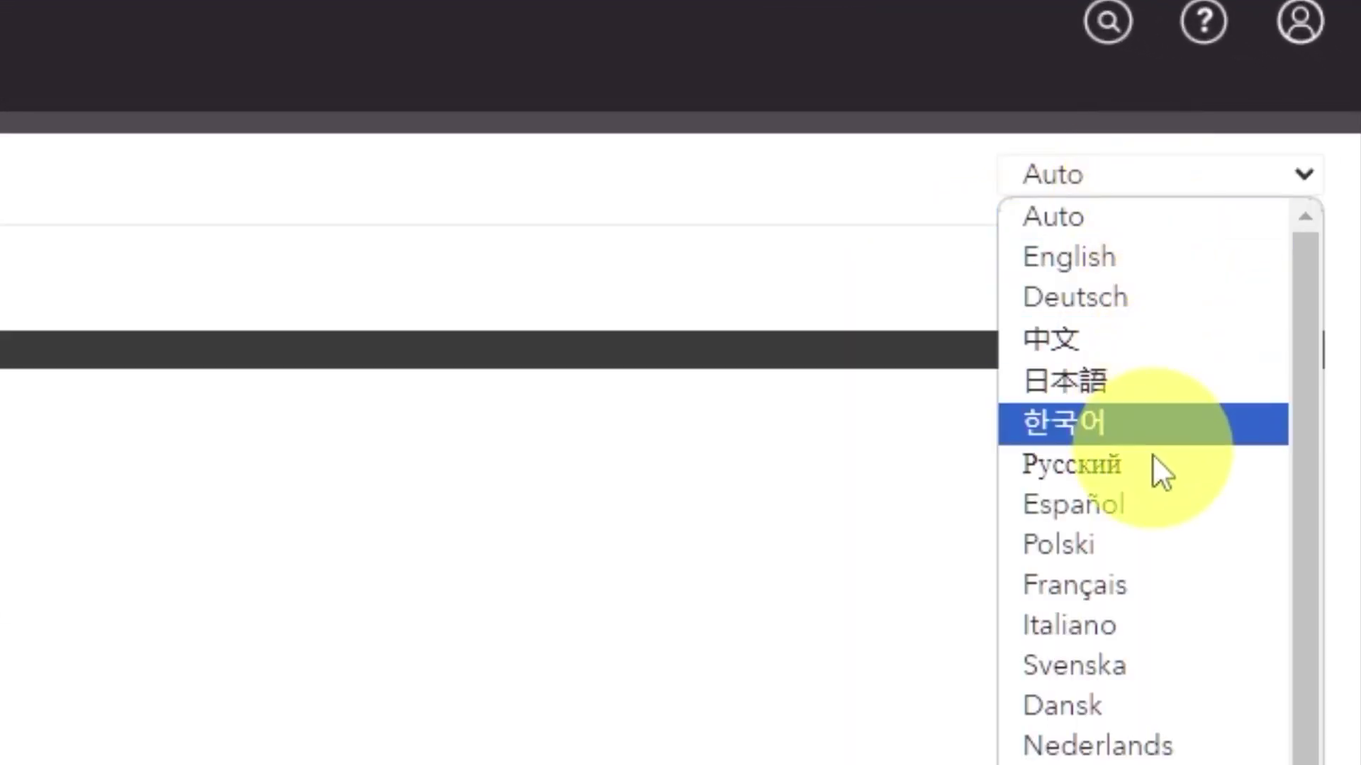
scroll(1150, 510, "down", 2)
scroll(1135, 653, "up", 2)
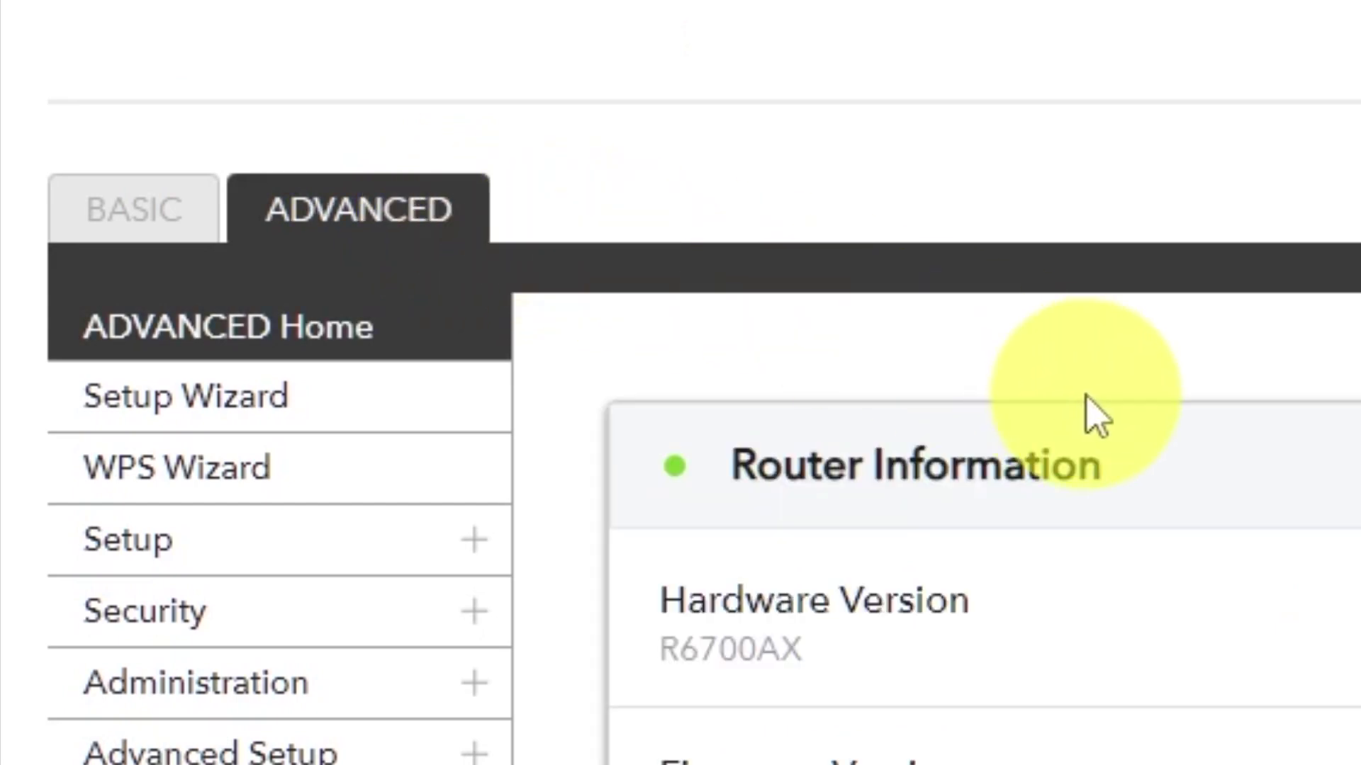
In the Setup Wizard, choose to configure the internet connection yourself
left_click(382, 423)
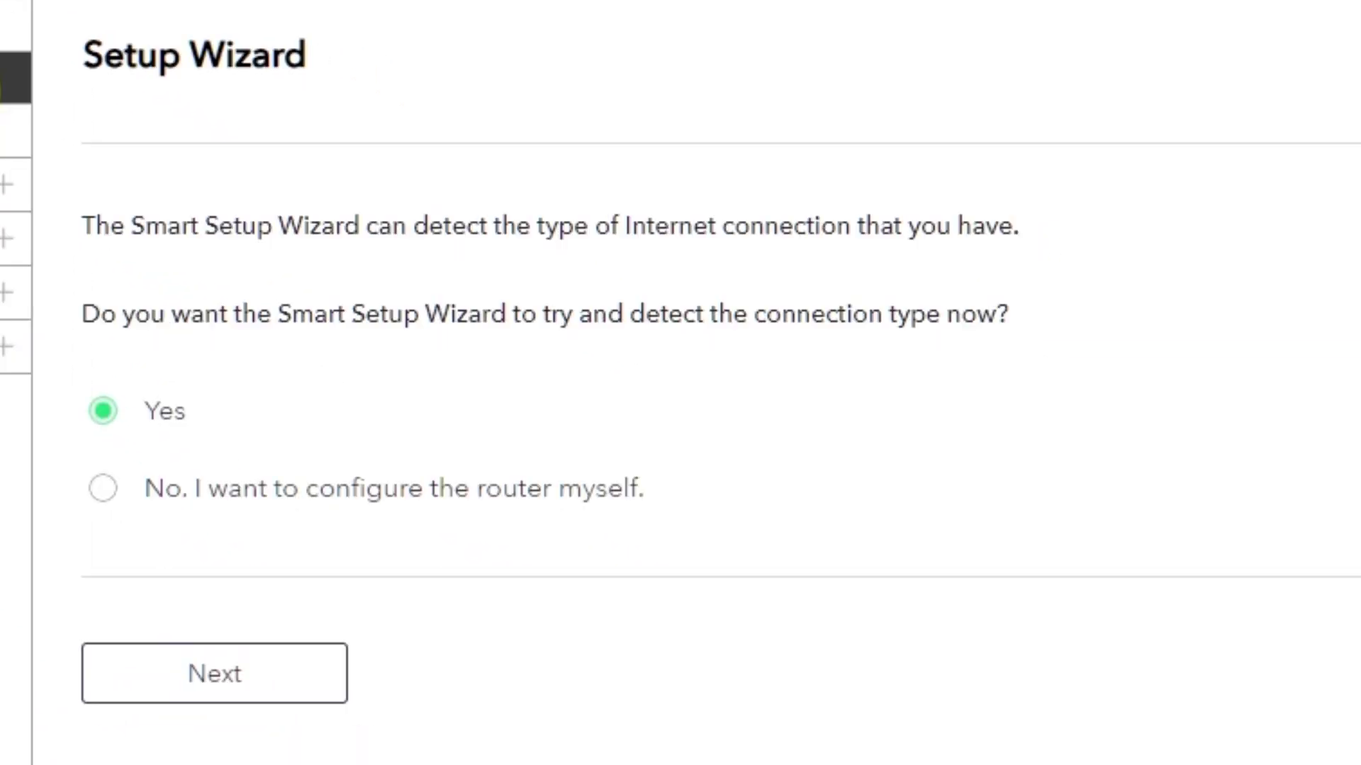
left_click(103, 492)
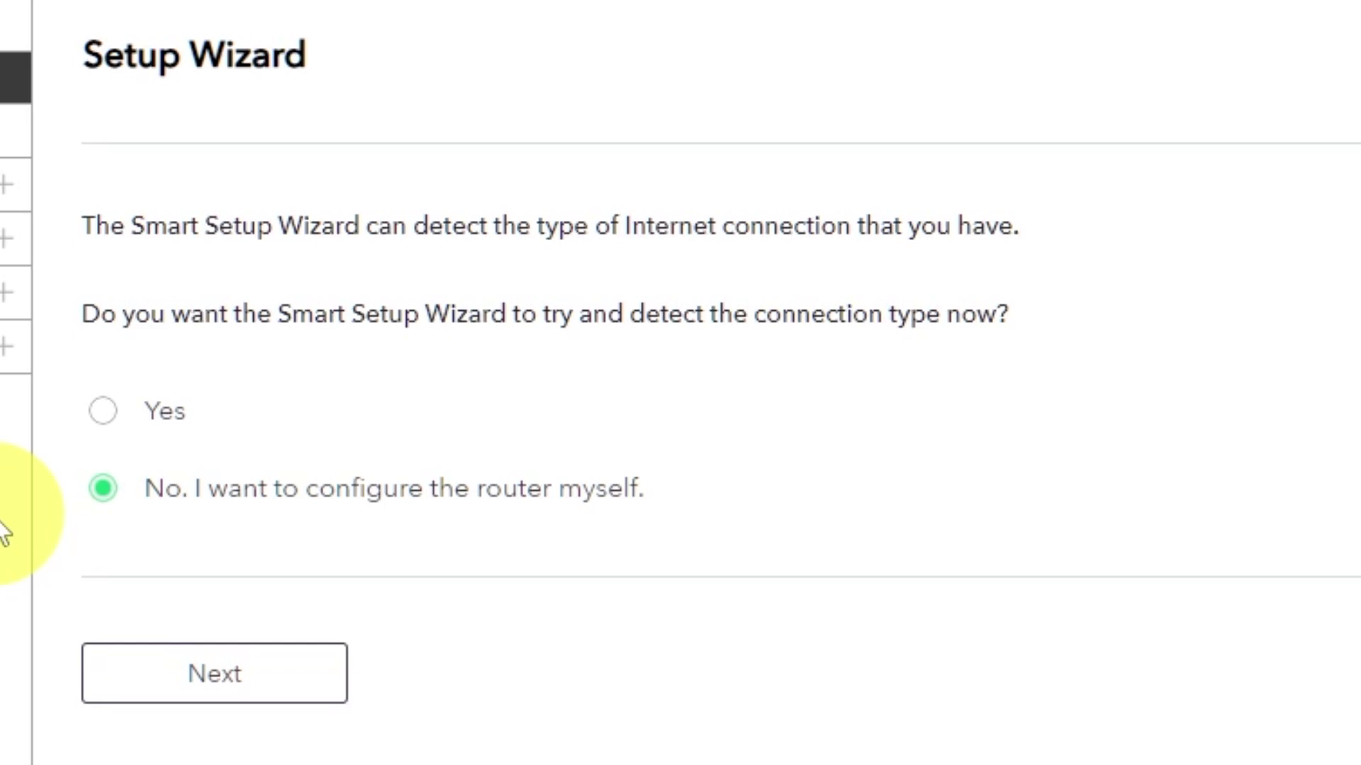
left_click(240, 689)
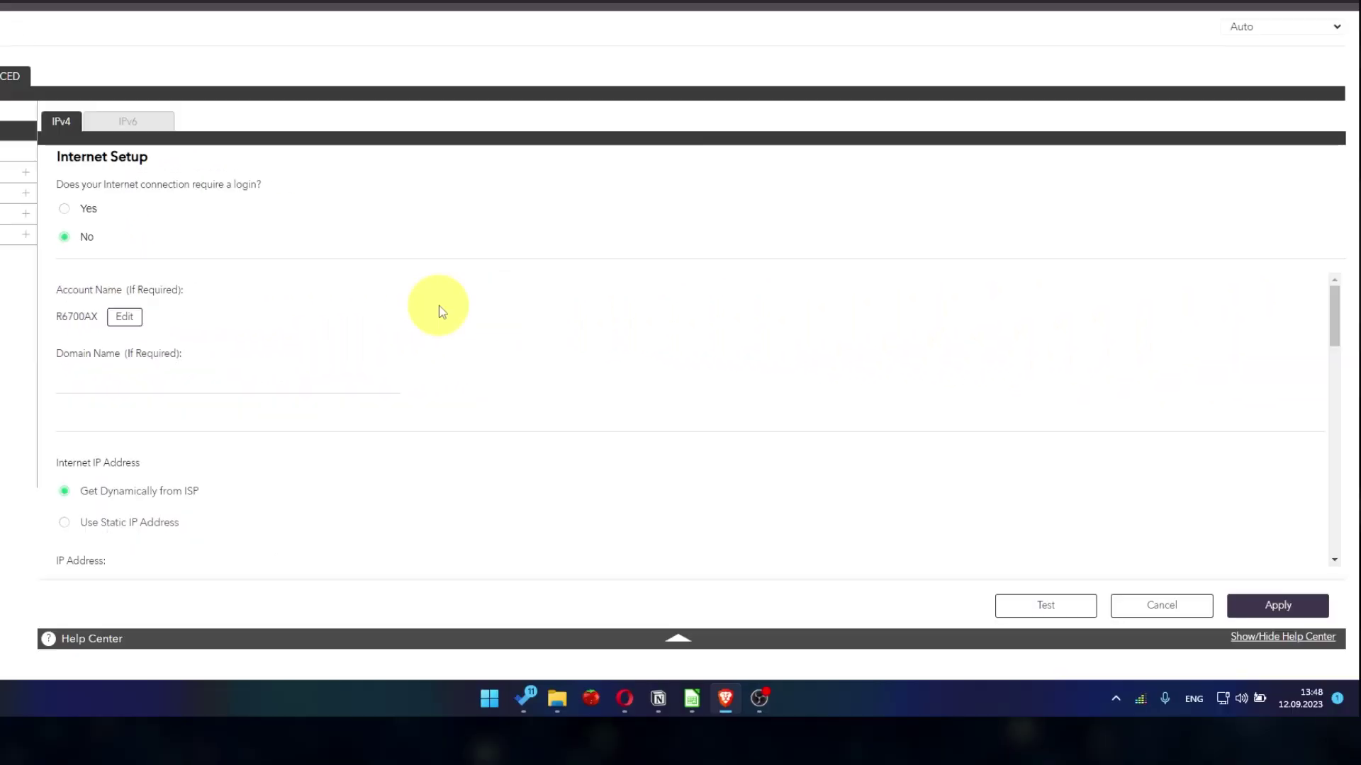
scroll(439, 305, "down", 1)
scroll(440, 306, "down", 2)
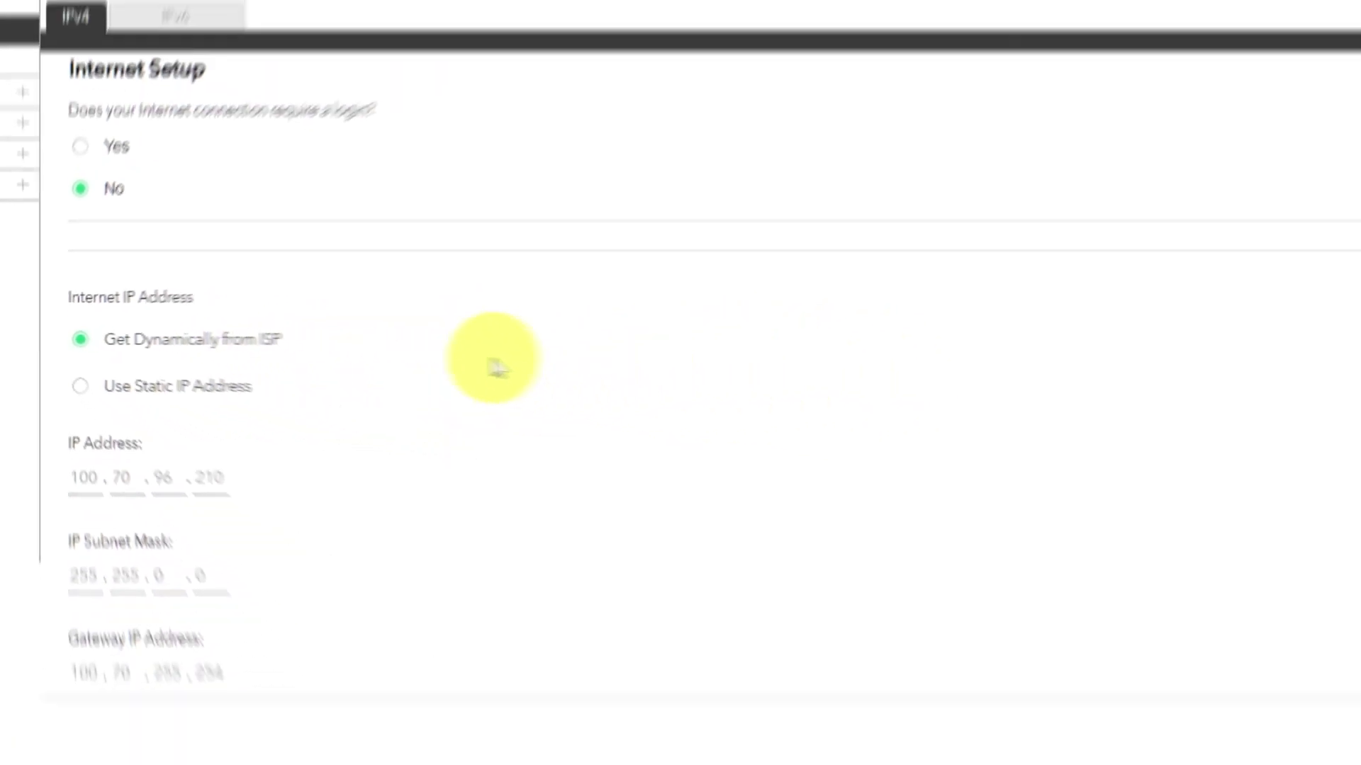
scroll(343, 352, "down", 1)
scroll(344, 356, "down", 2)
scroll(344, 356, "down", 1)
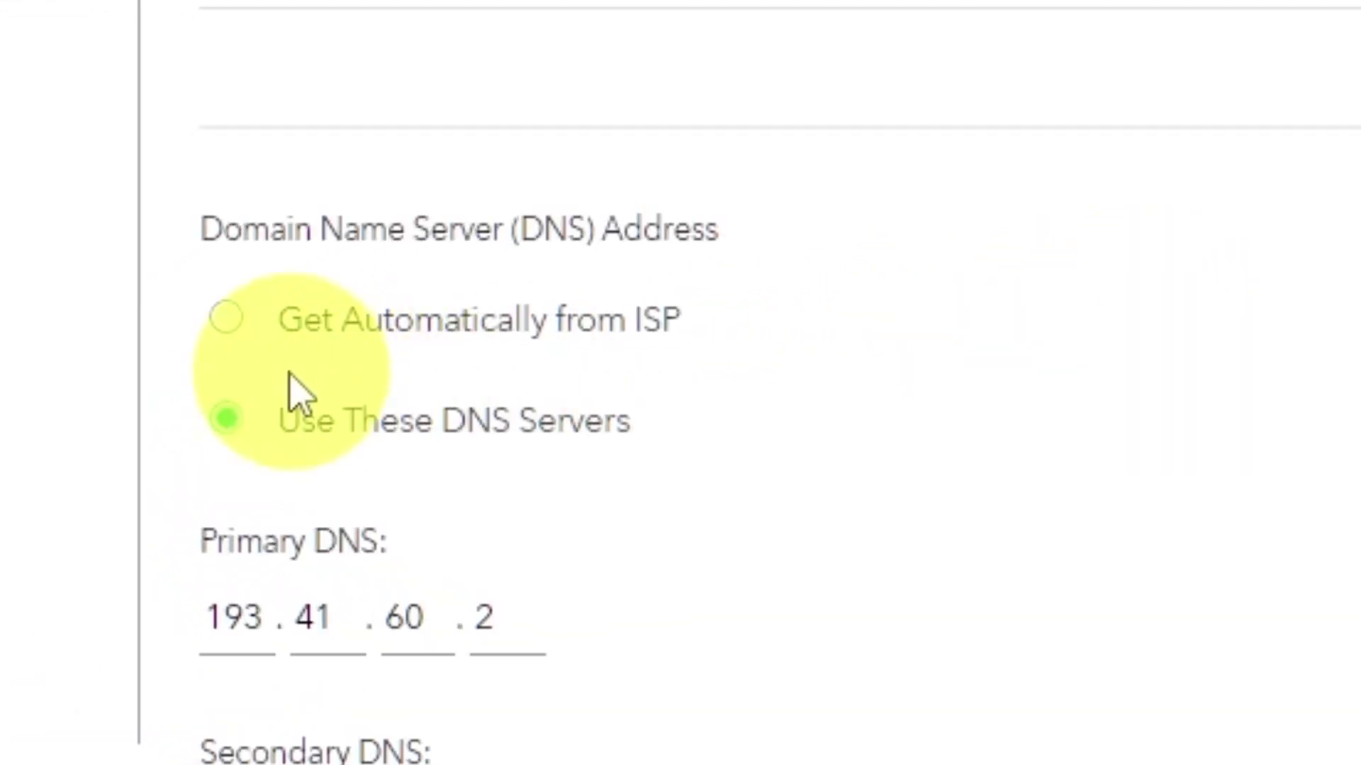
Set the DNS address to Get Automatically from ISP and apply the Internet Setup
left_click(225, 320)
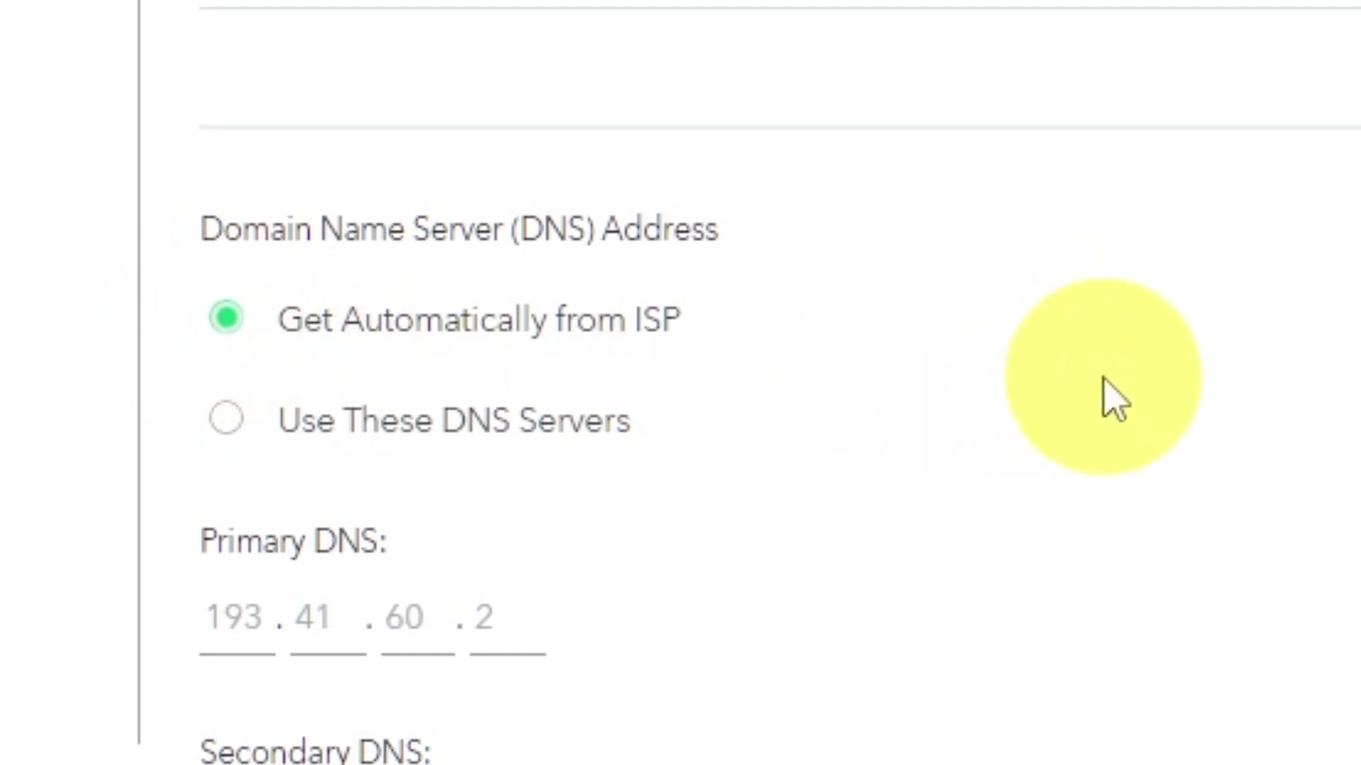
scroll(336, 377, "down", 1)
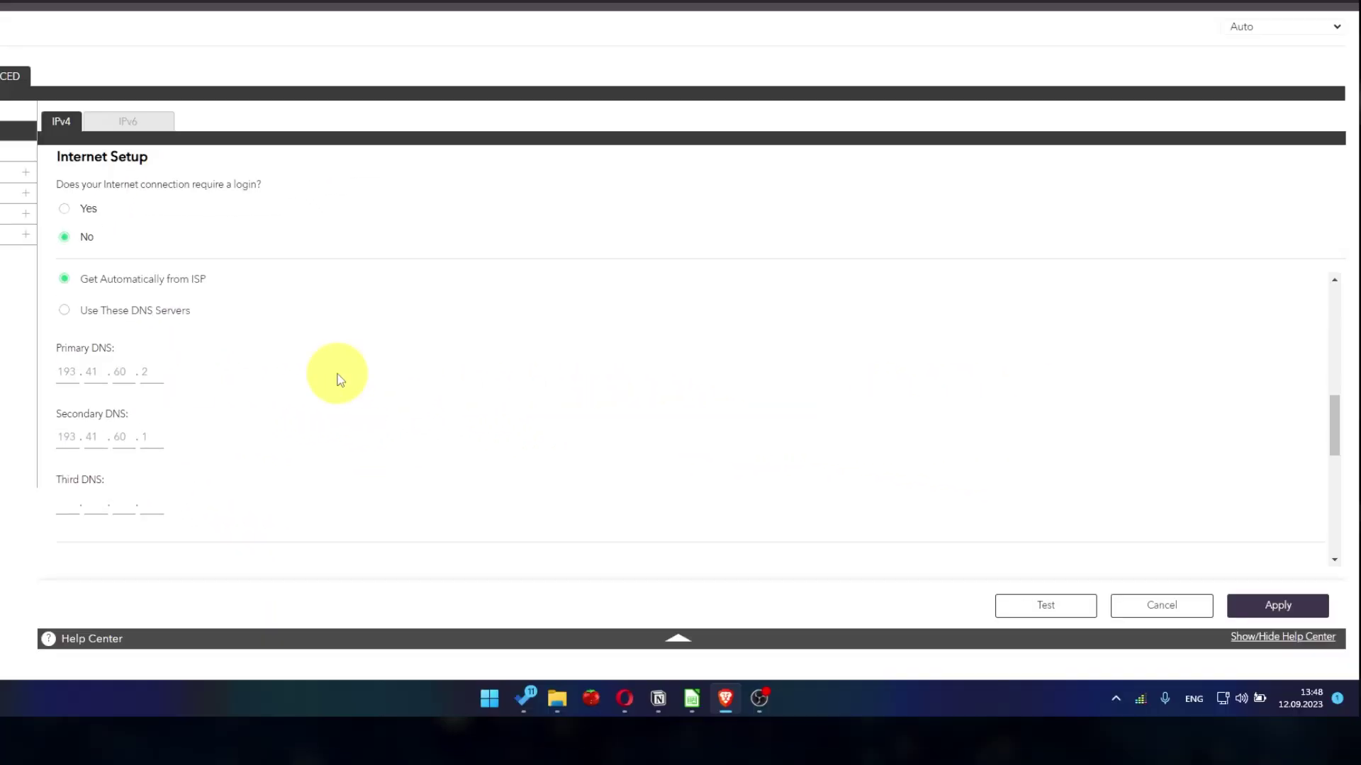
scroll(339, 380, "down", 2)
scroll(338, 380, "down", 1)
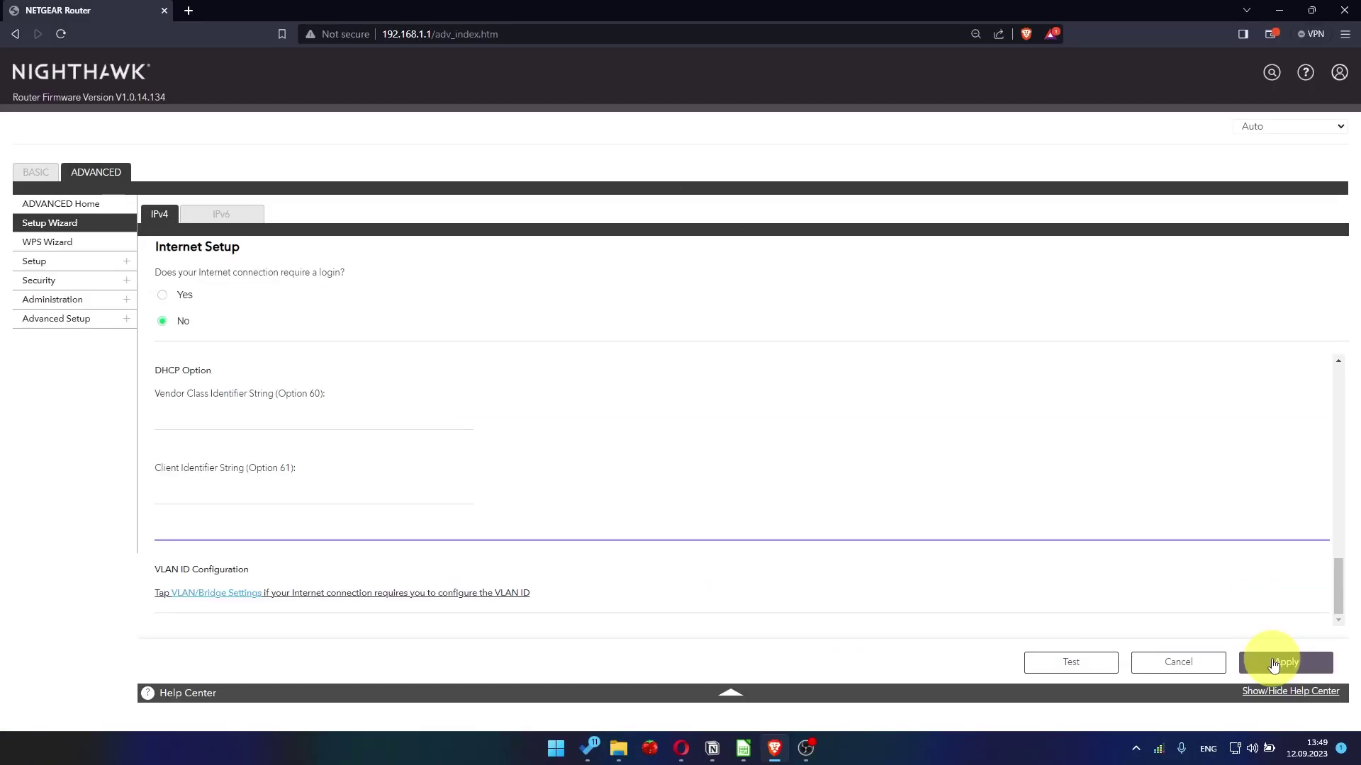
left_click(1275, 664)
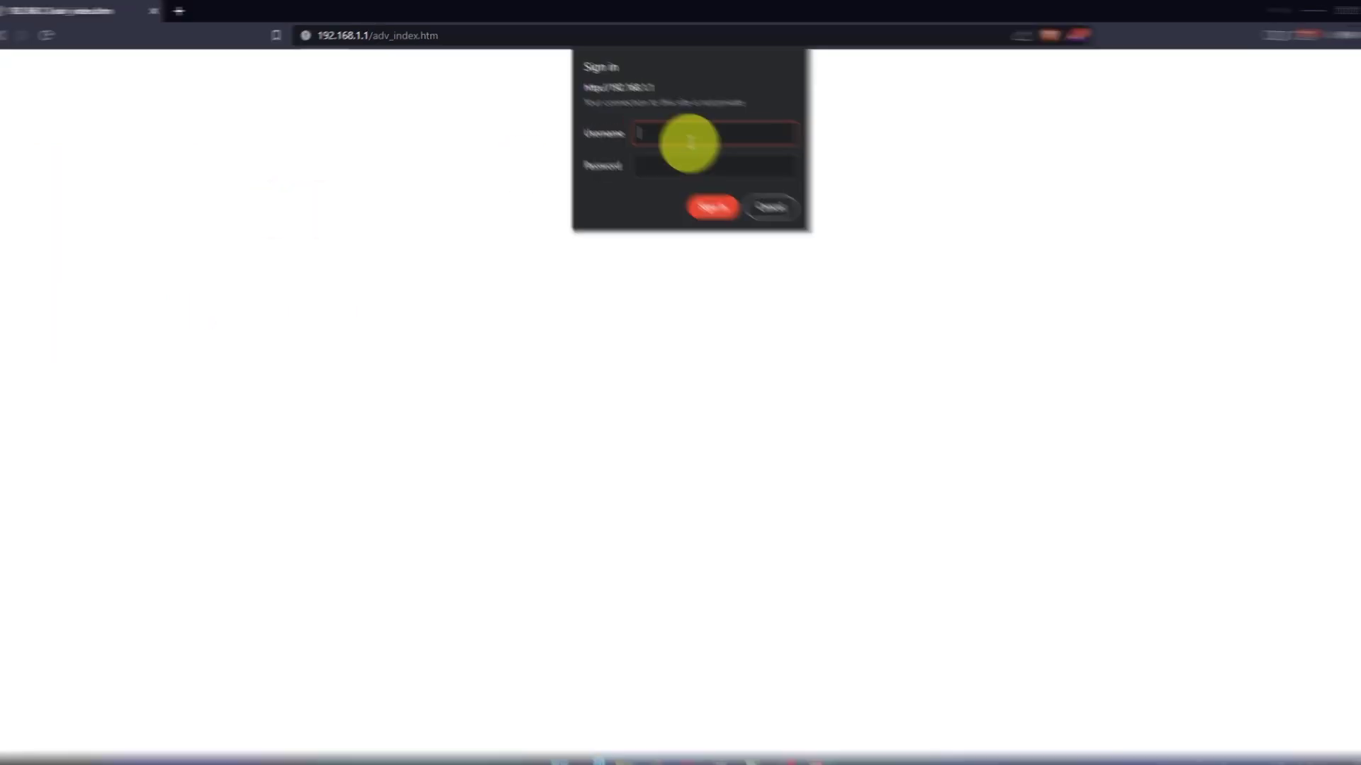
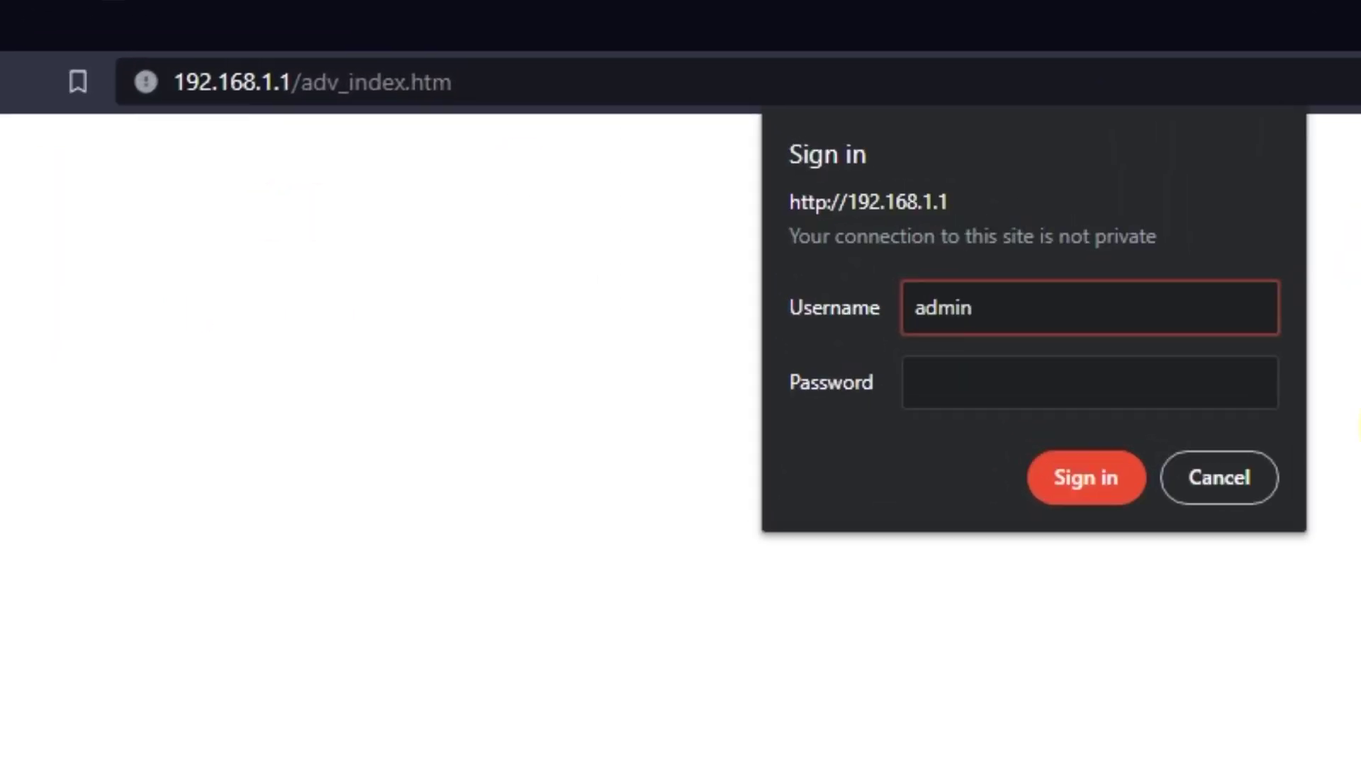
Sign in as admin, then reboot the router from ADVANCED Home and confirm with Yes
key("Tab")
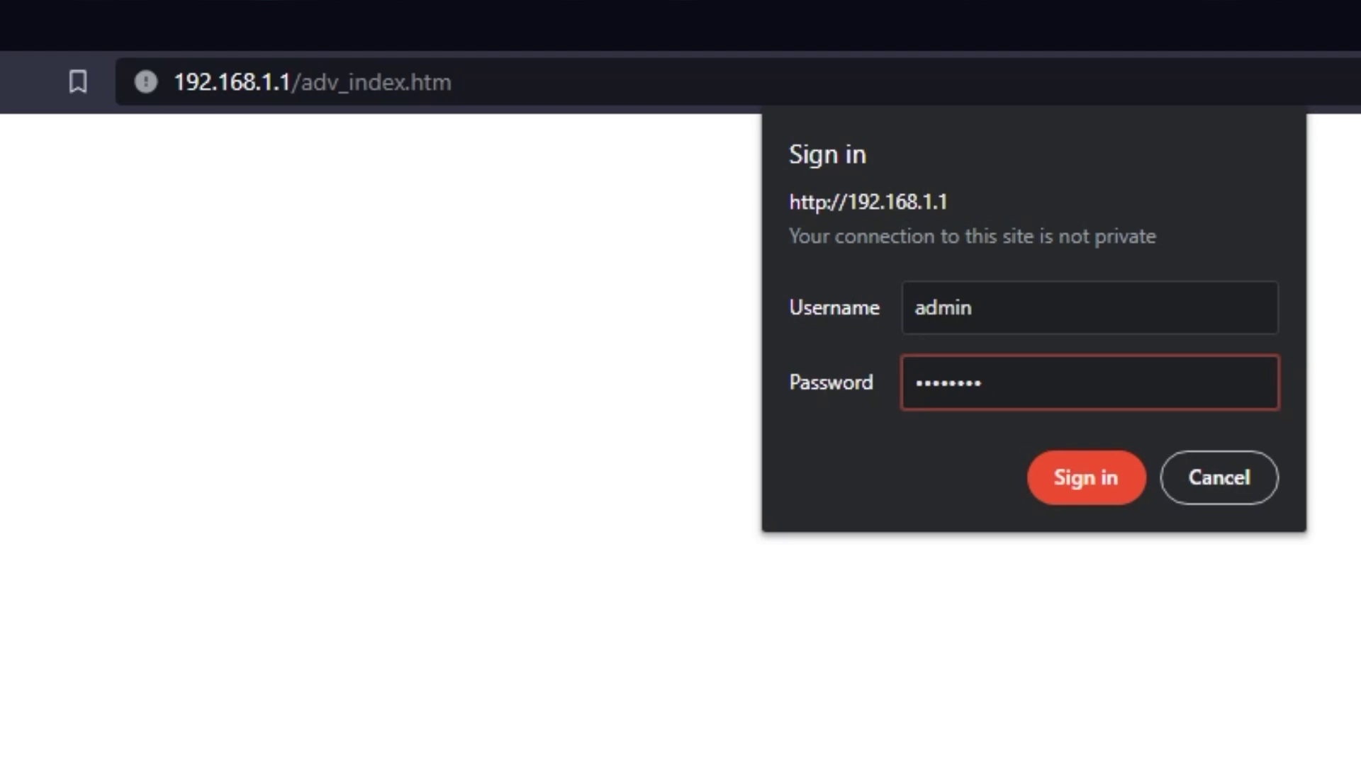
key("Return")
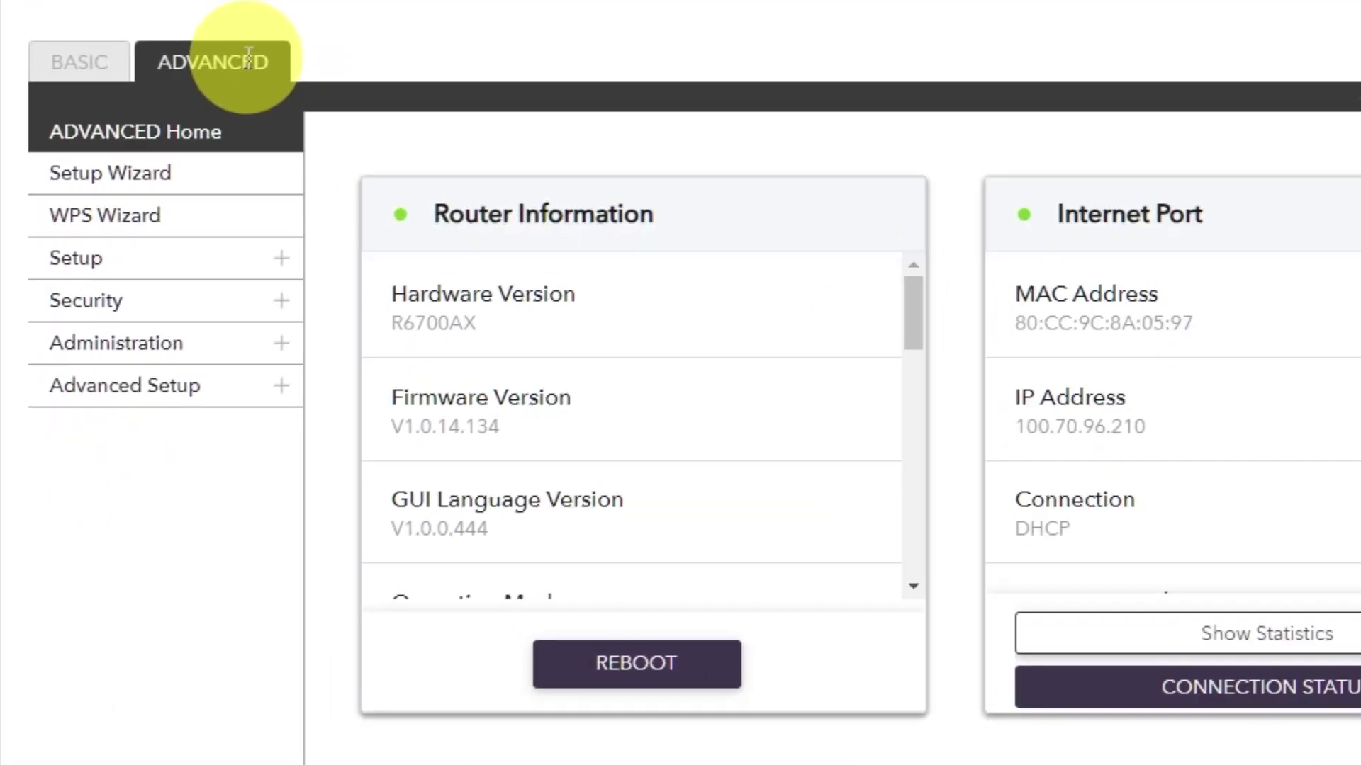
left_click(233, 102)
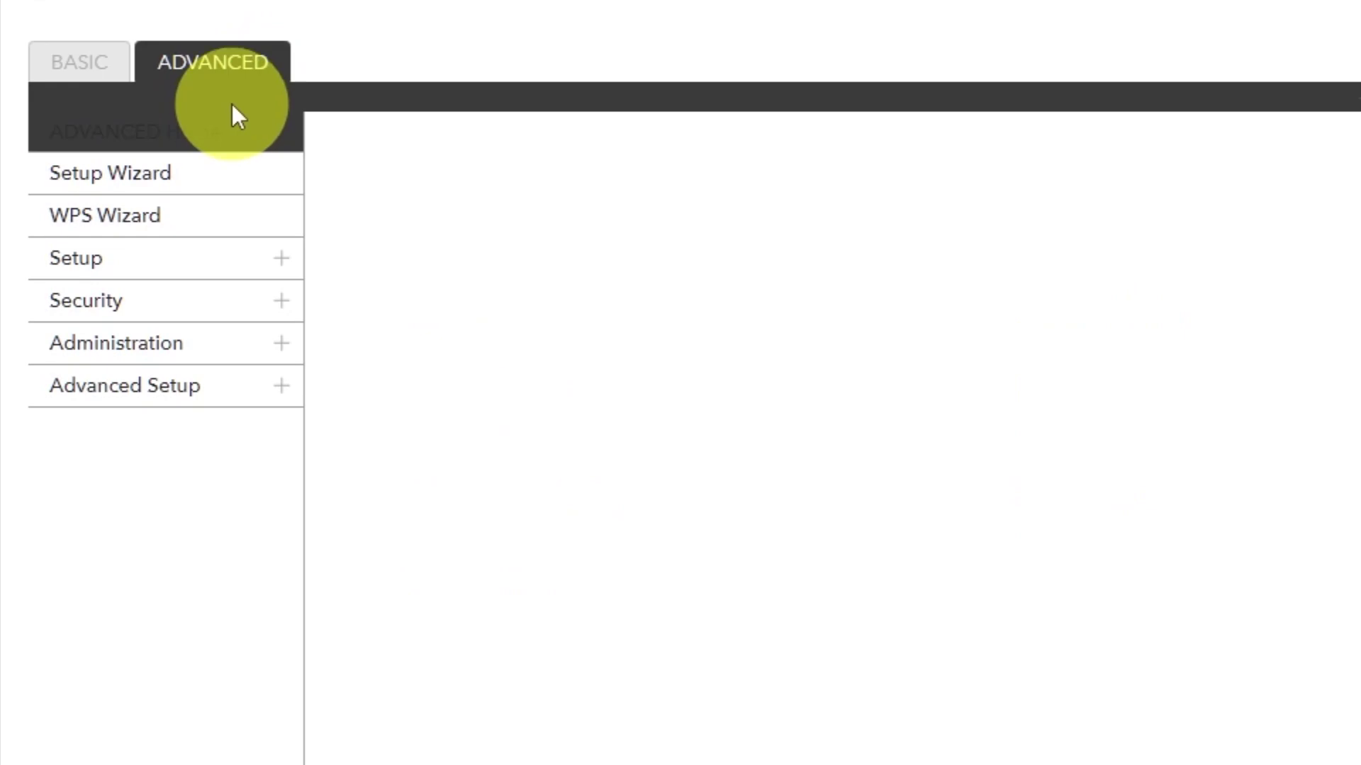
left_click(220, 149)
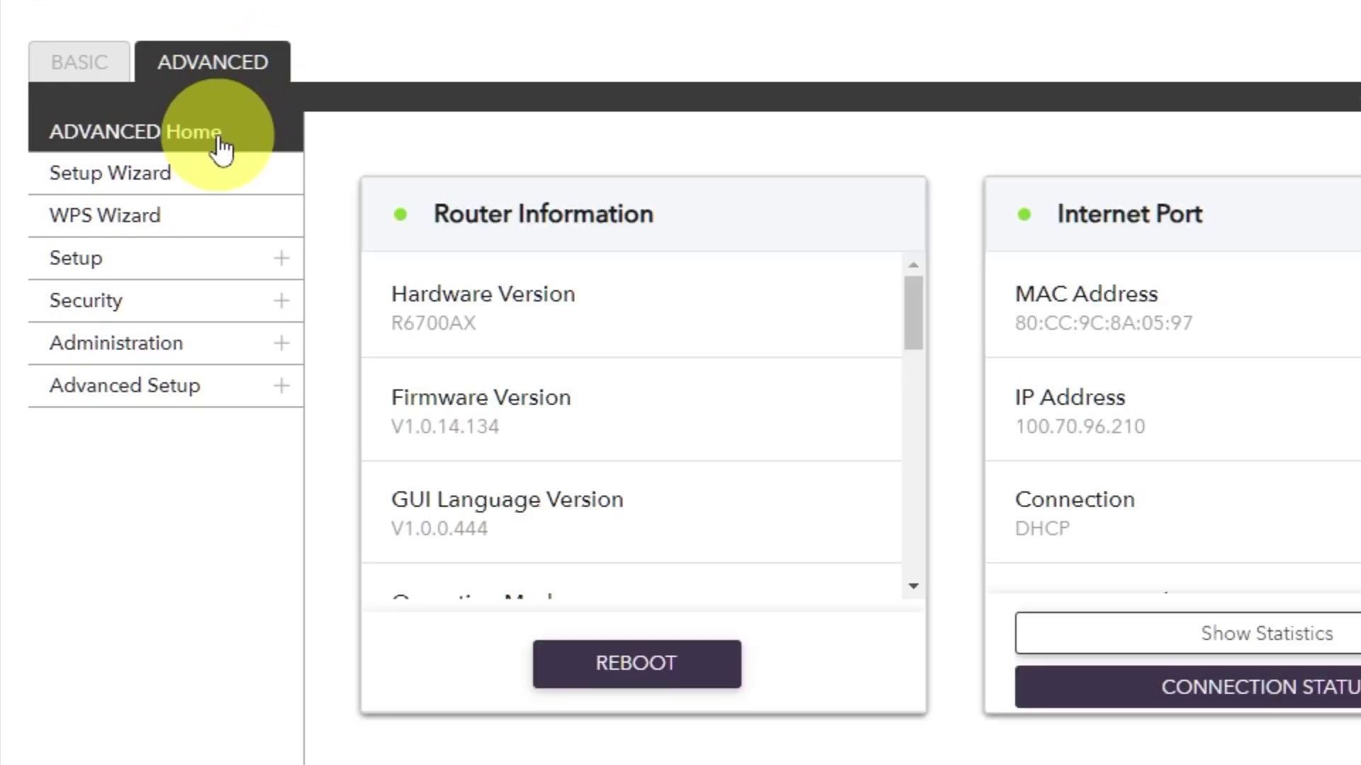
left_click(611, 664)
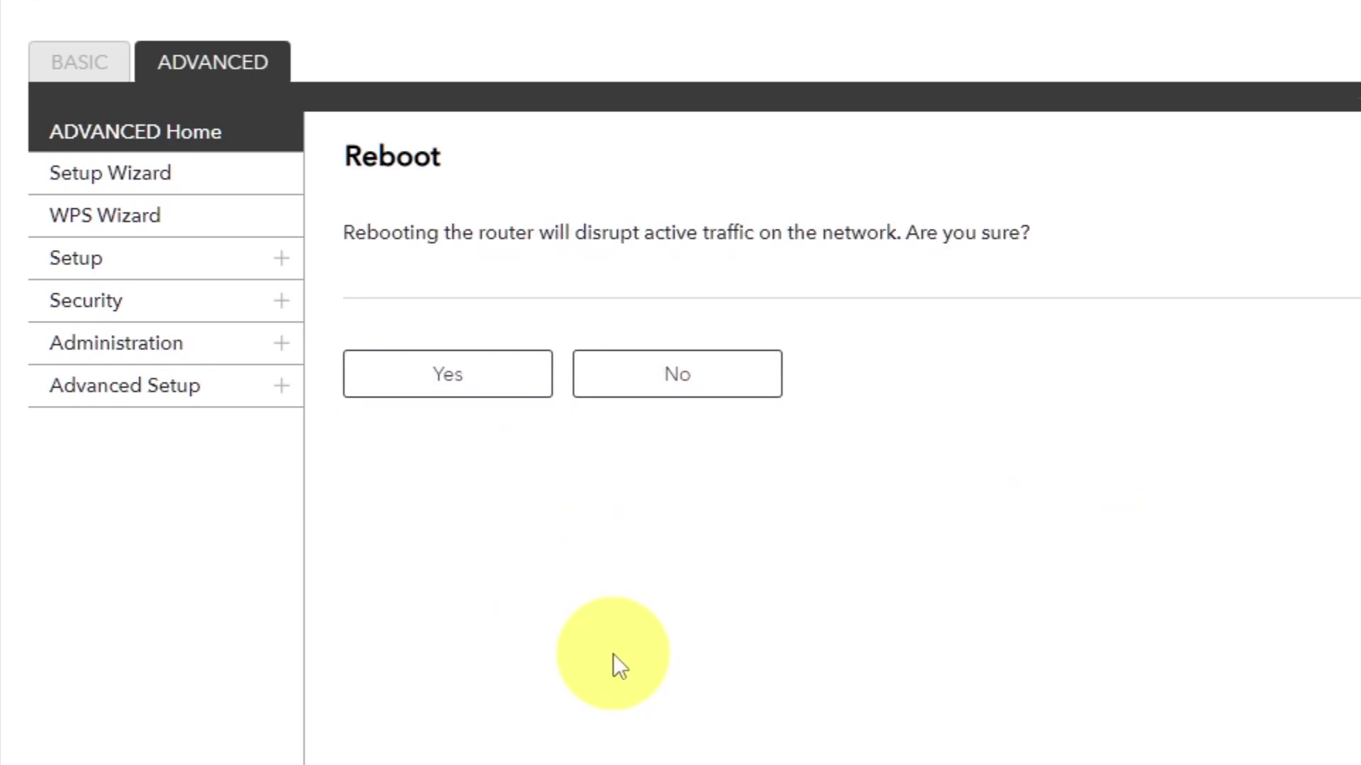
left_click(453, 389)
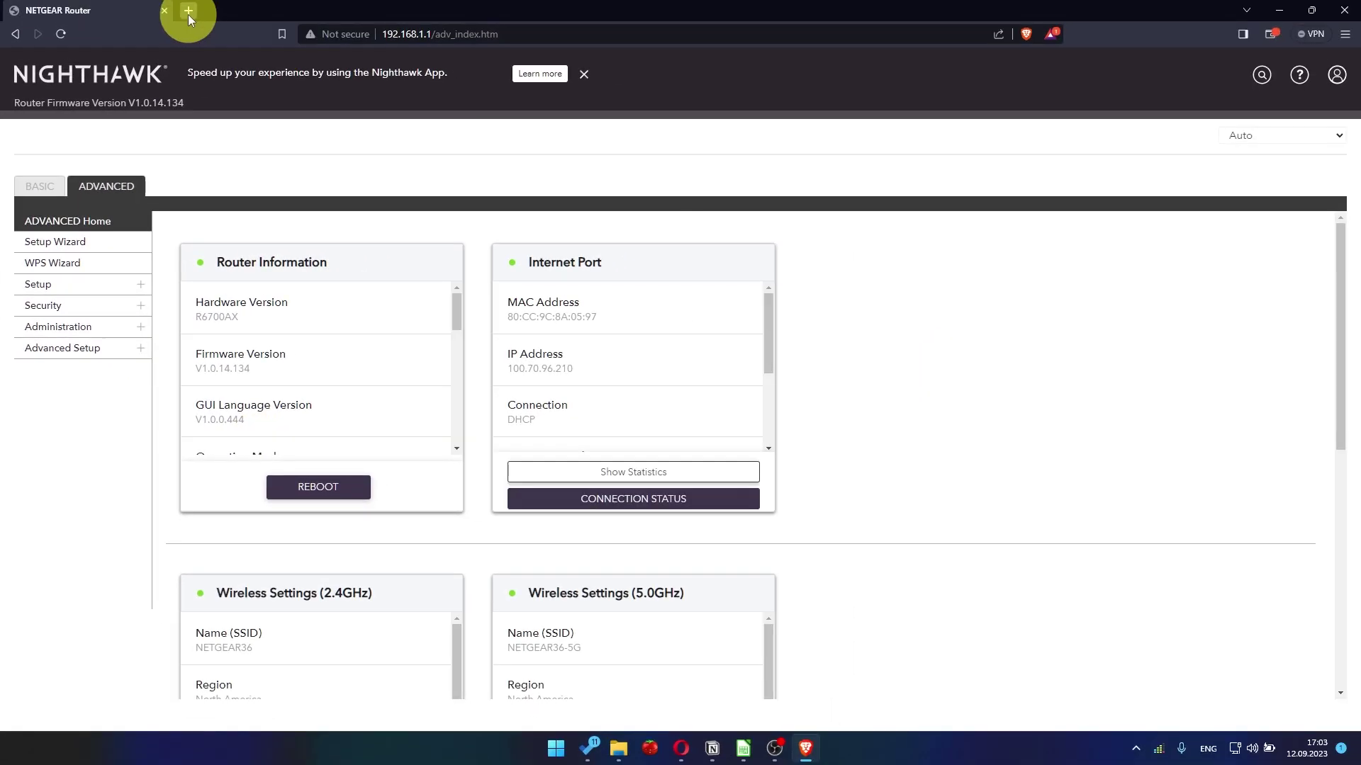
Search for 'youtube' in a new Brave tab to test the connection, which shows No internet
left_click(187, 13)
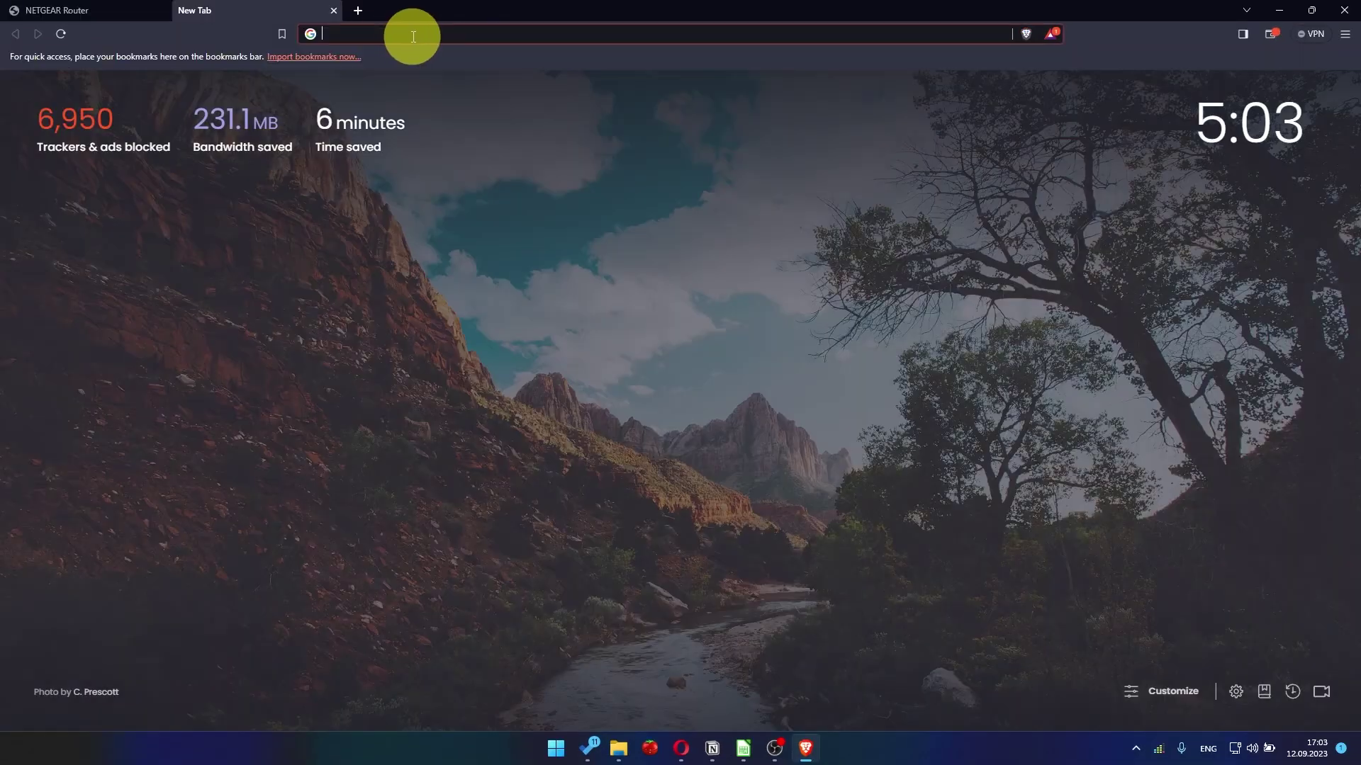
left_click(413, 35)
left_click(384, 61)
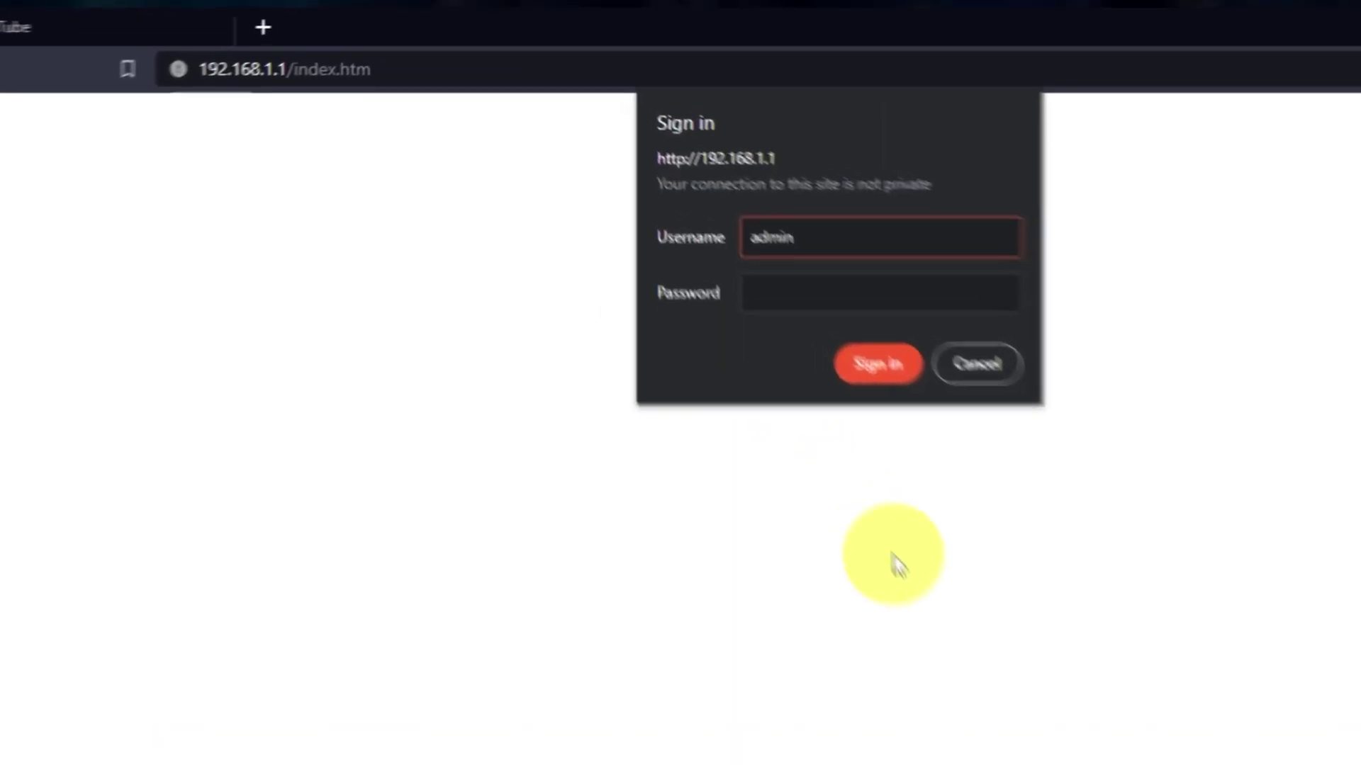
Sign in, dismiss the Armor popup, and set Internet Router MAC Address to Use Computer MAC Address, then apply
key("Tab")
type("ad")
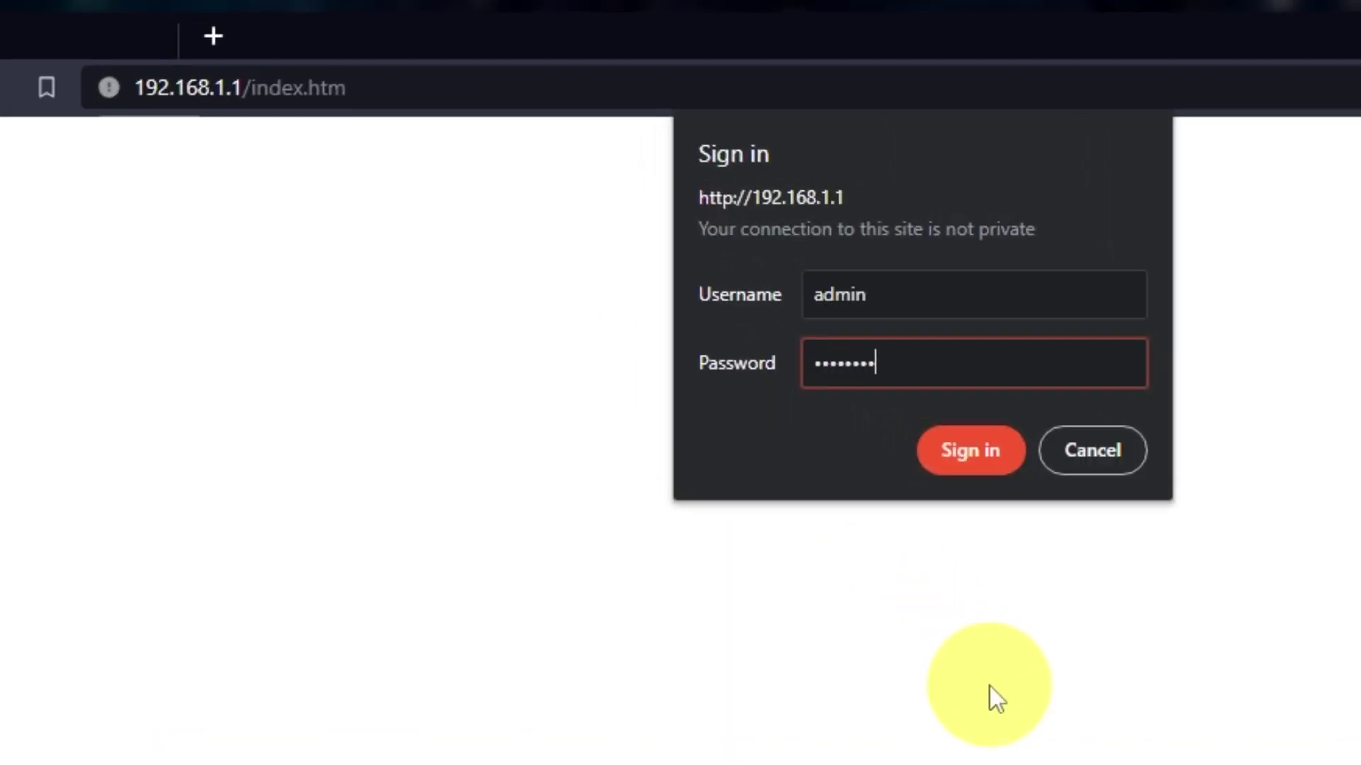
key("Return")
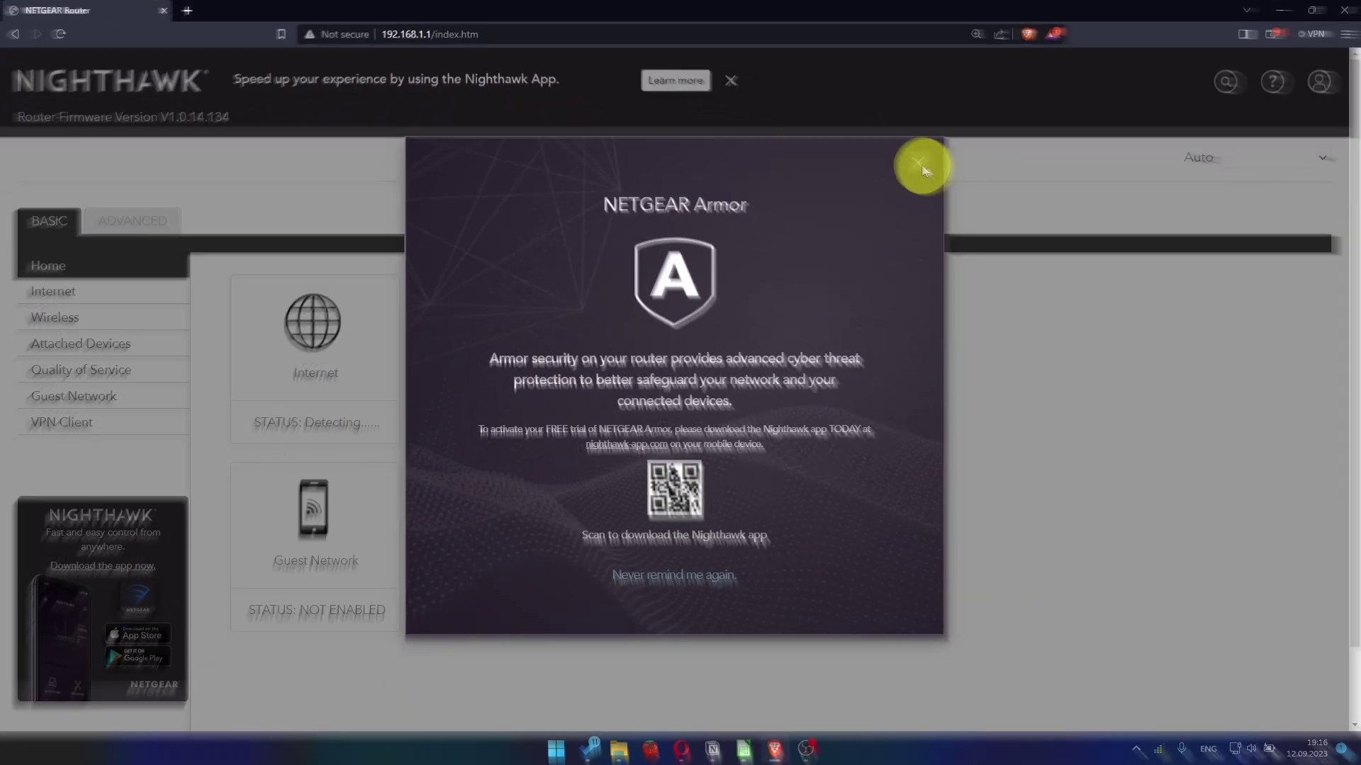
left_click(920, 161)
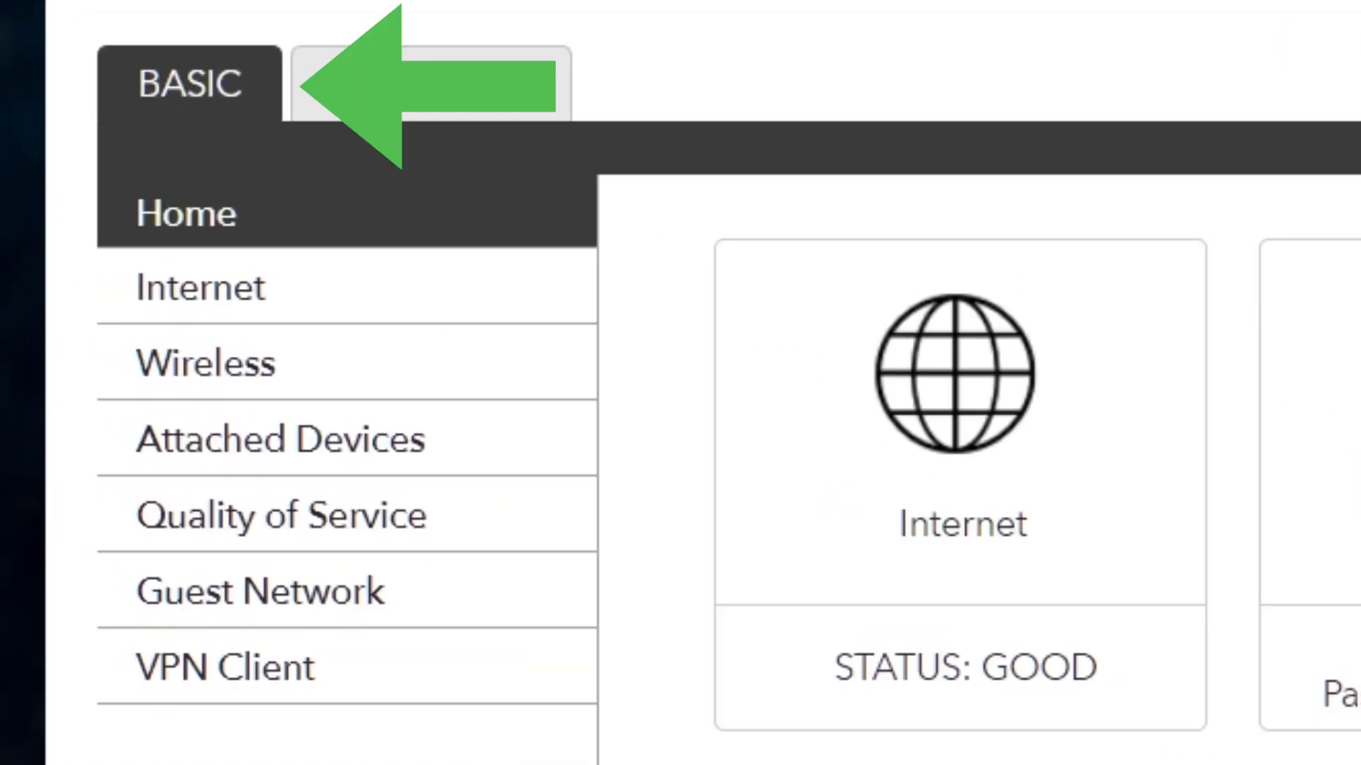
left_click(355, 298)
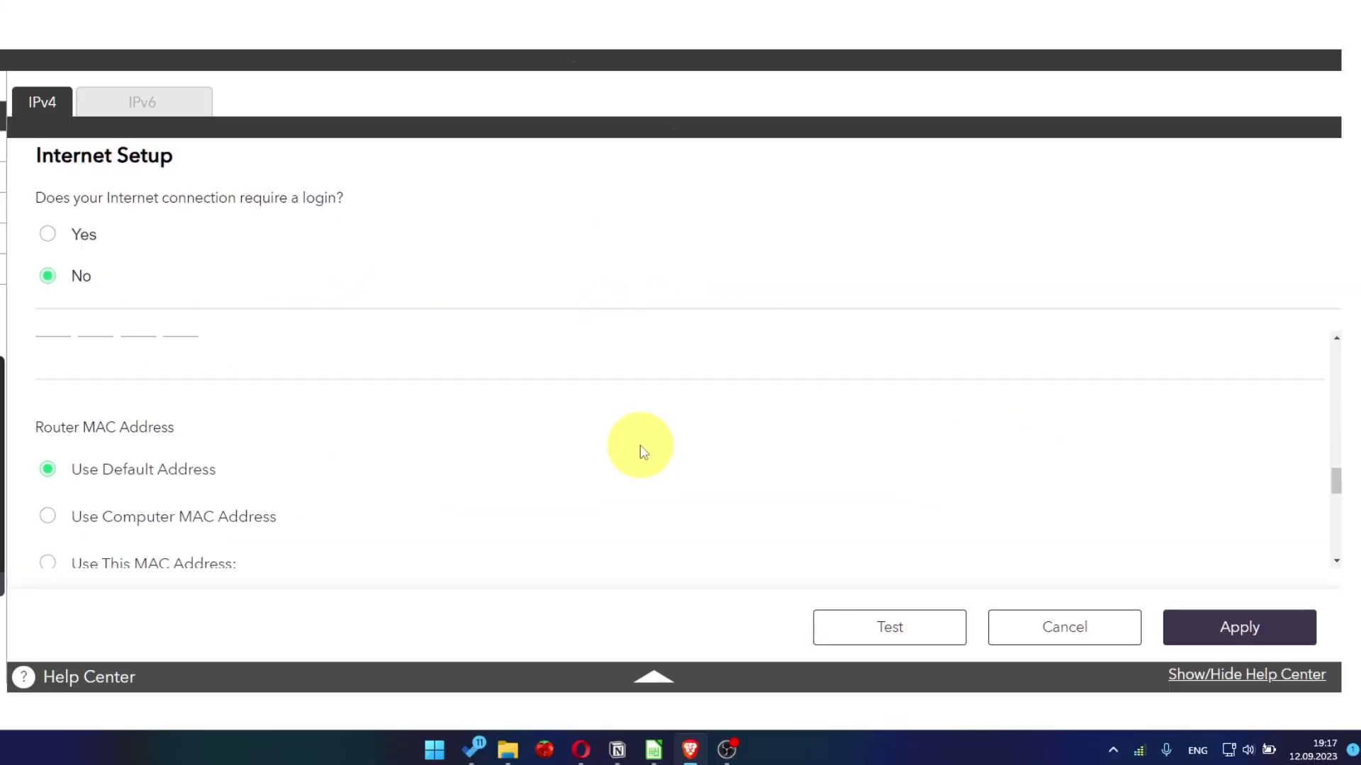
scroll(641, 451, "down", 3)
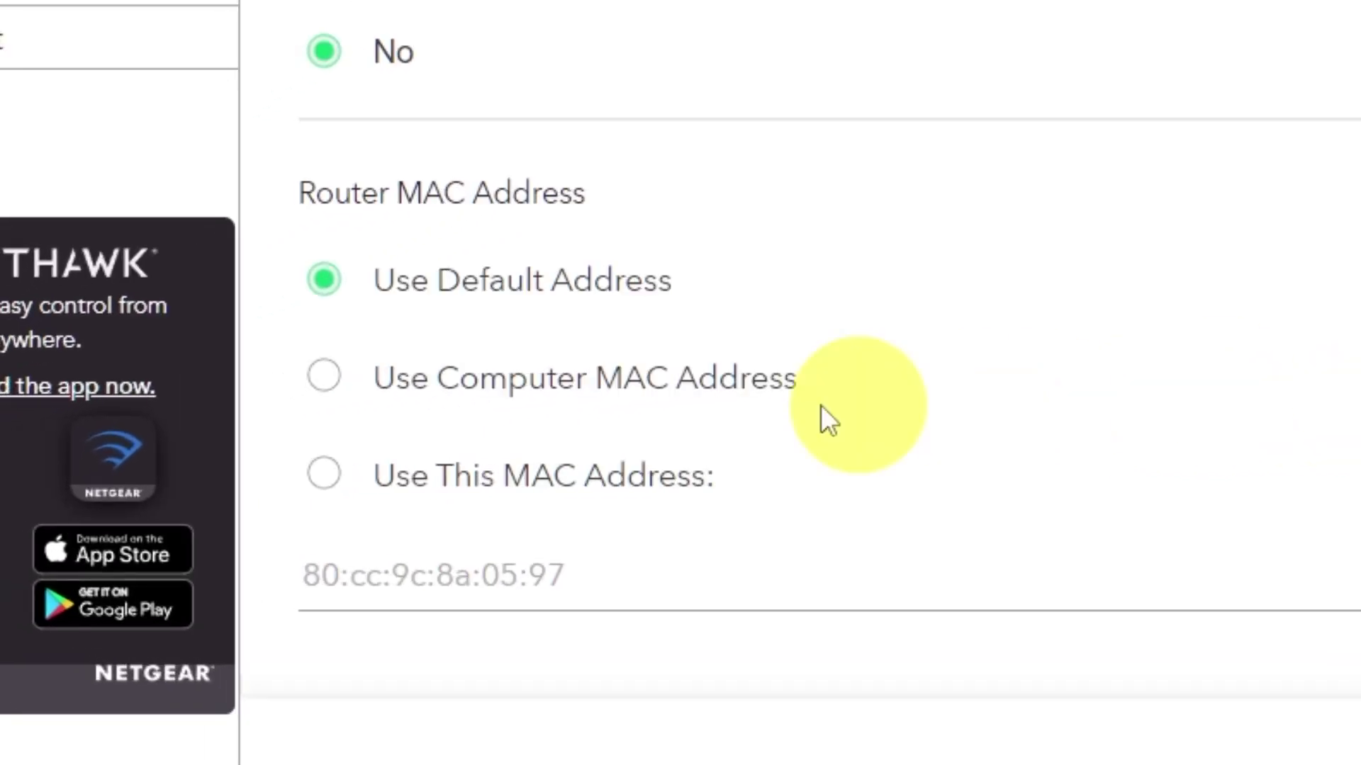
left_click(329, 380)
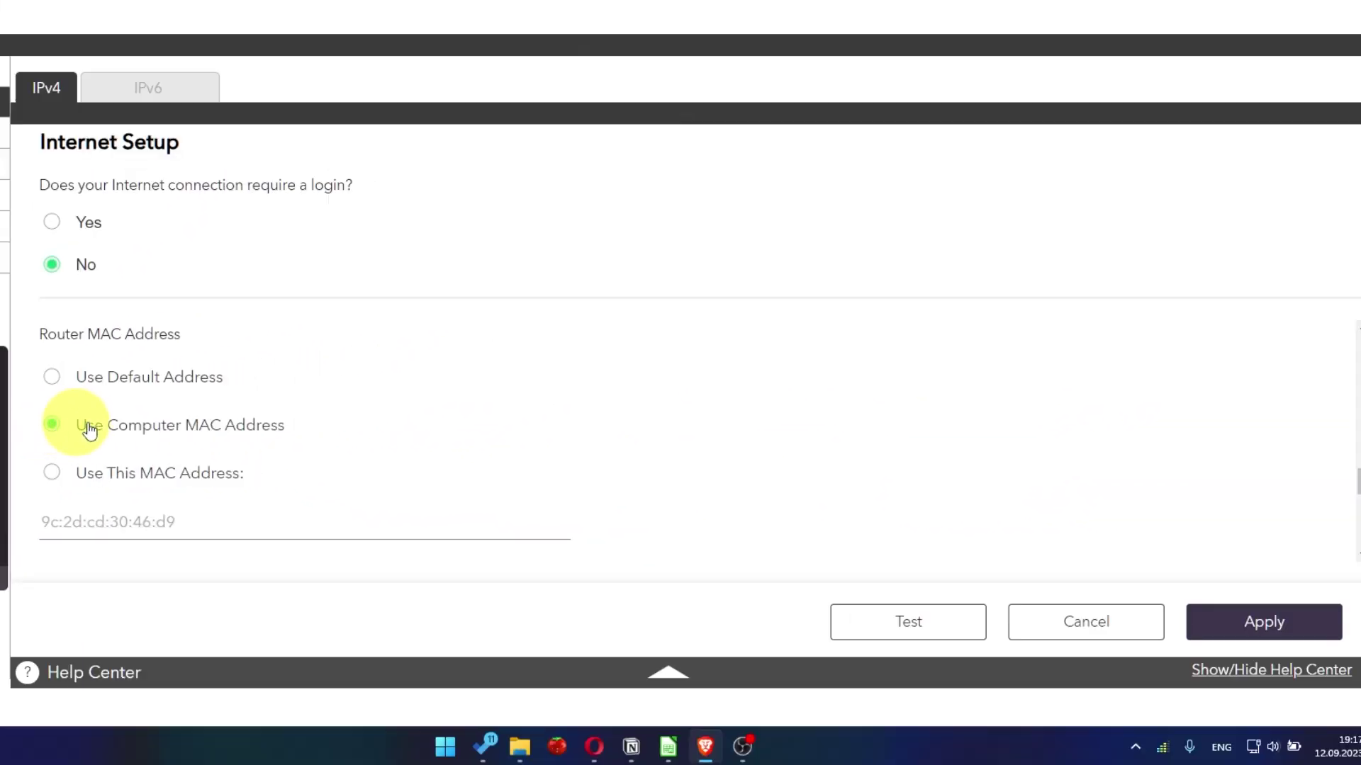
left_click(1289, 638)
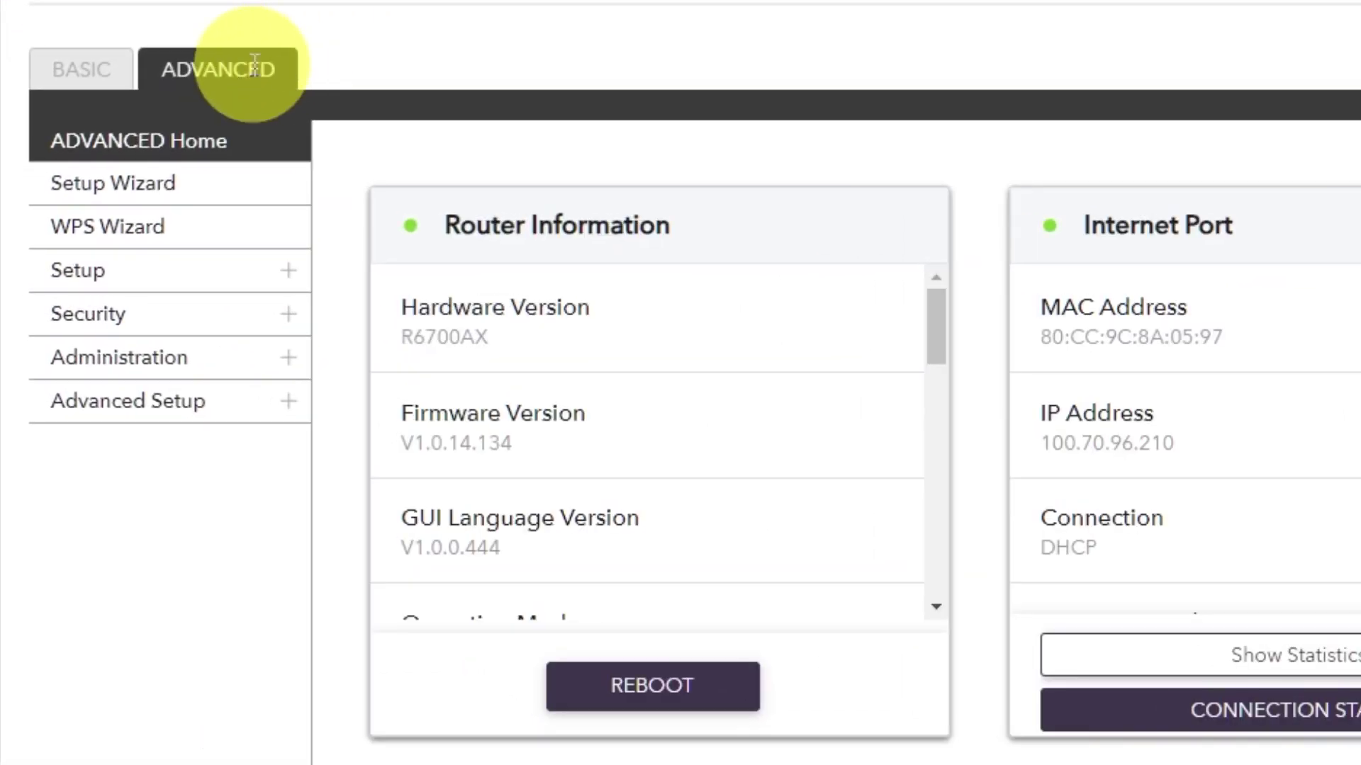
Reboot the router again from ADVANCED Home, confirming with Yes
left_click(119, 185)
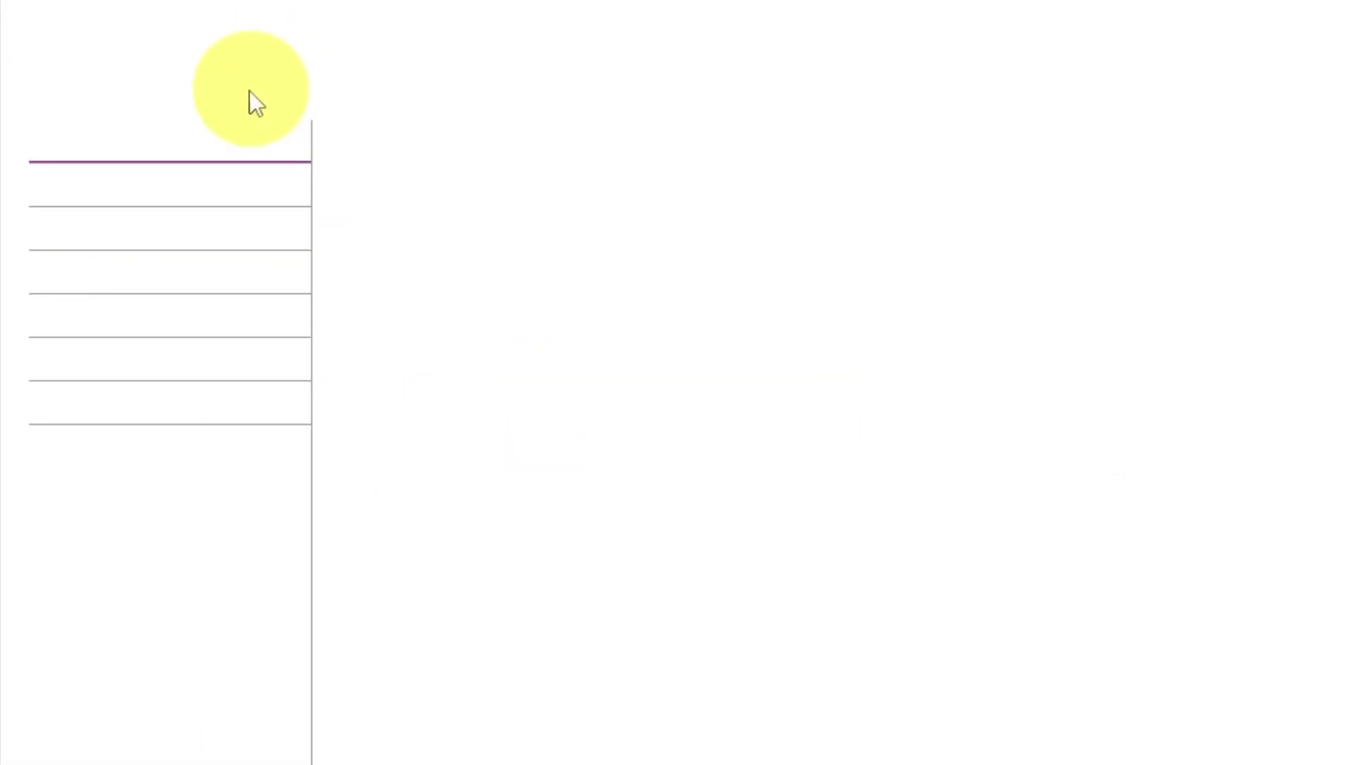
left_click(226, 149)
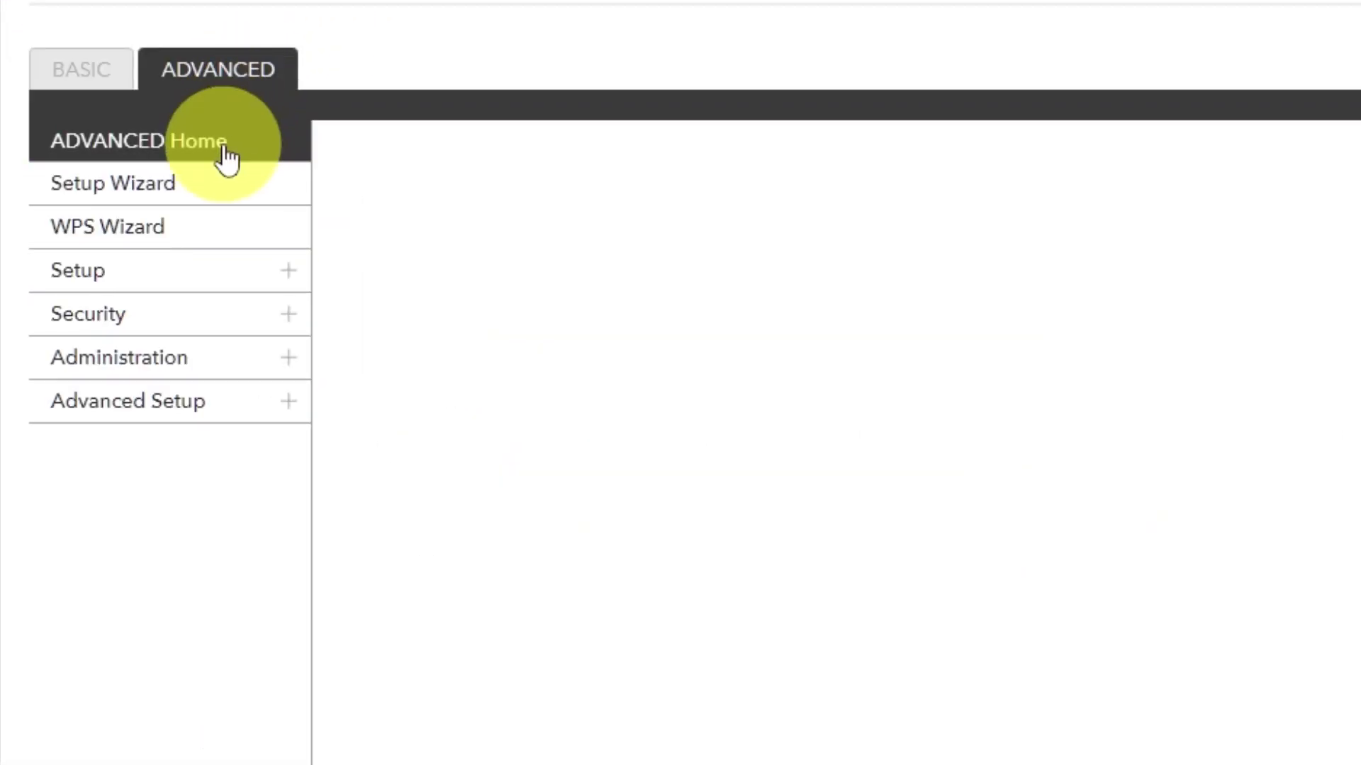
left_click(632, 689)
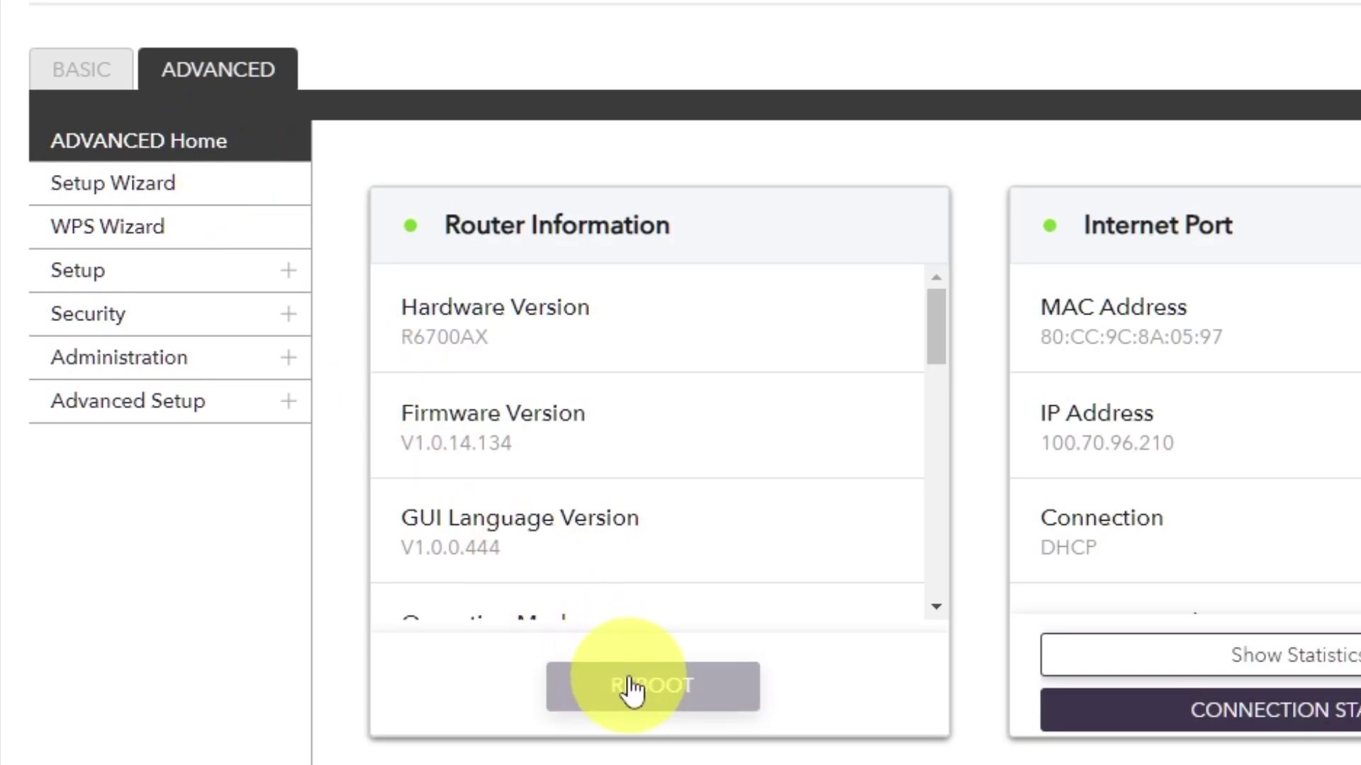
left_click(466, 404)
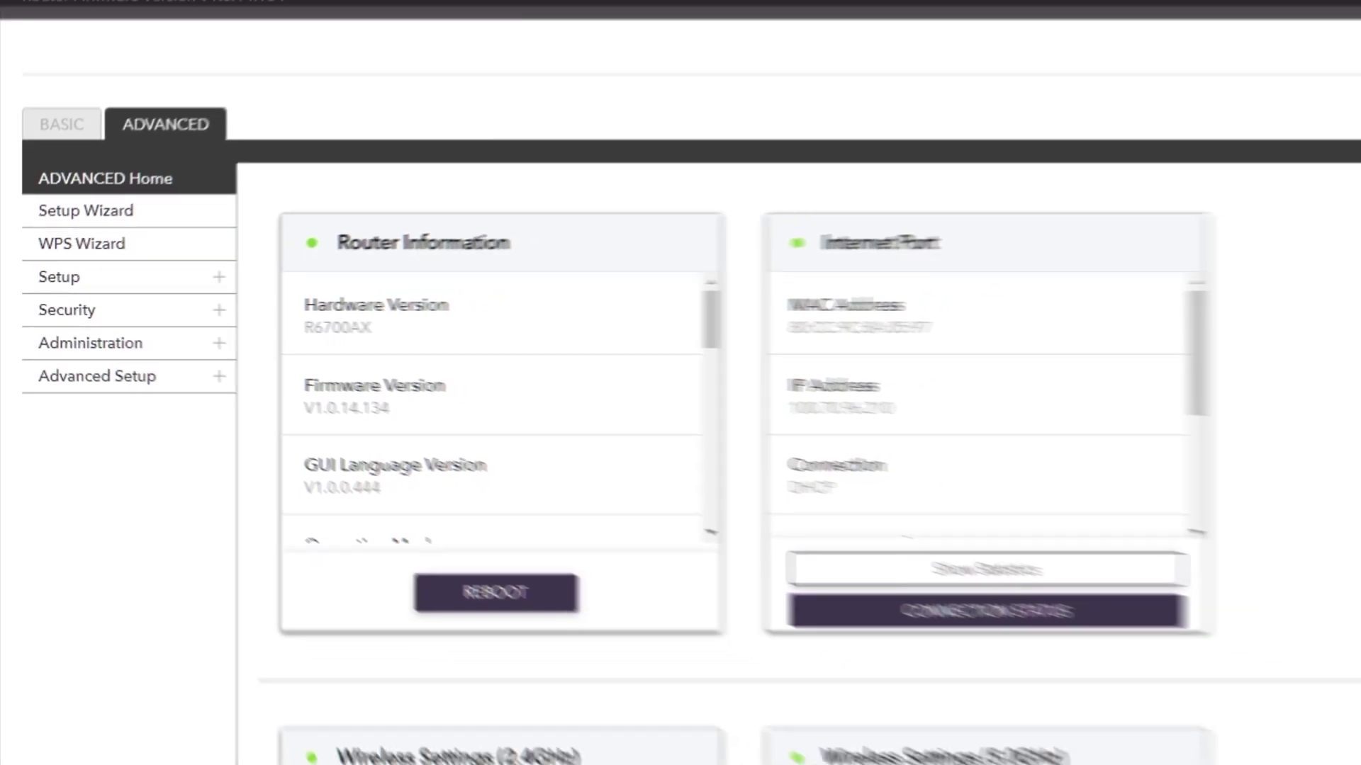
key("ctrl+t")
left_click(410, 35)
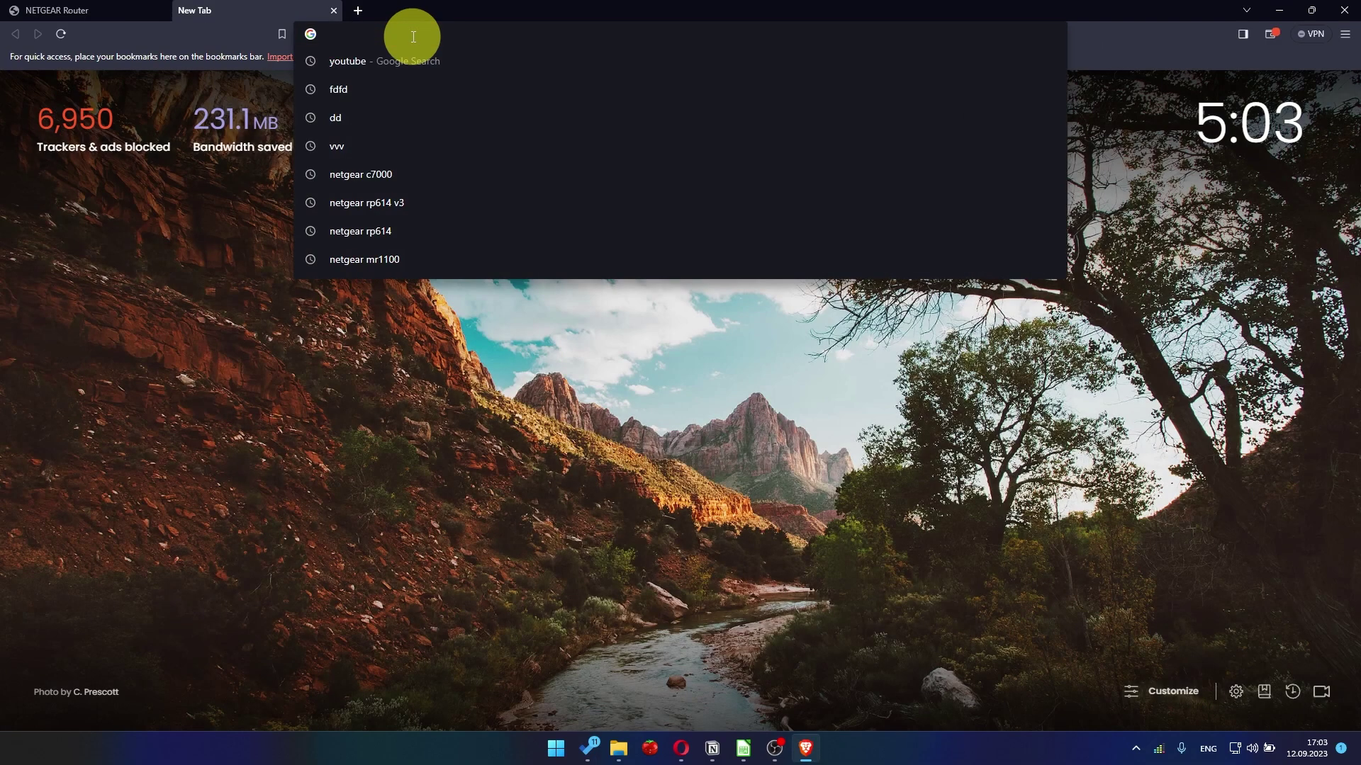
Run the 'youtube' search suggestion and confirm Google results with YouTube's listing appear
left_click(384, 63)
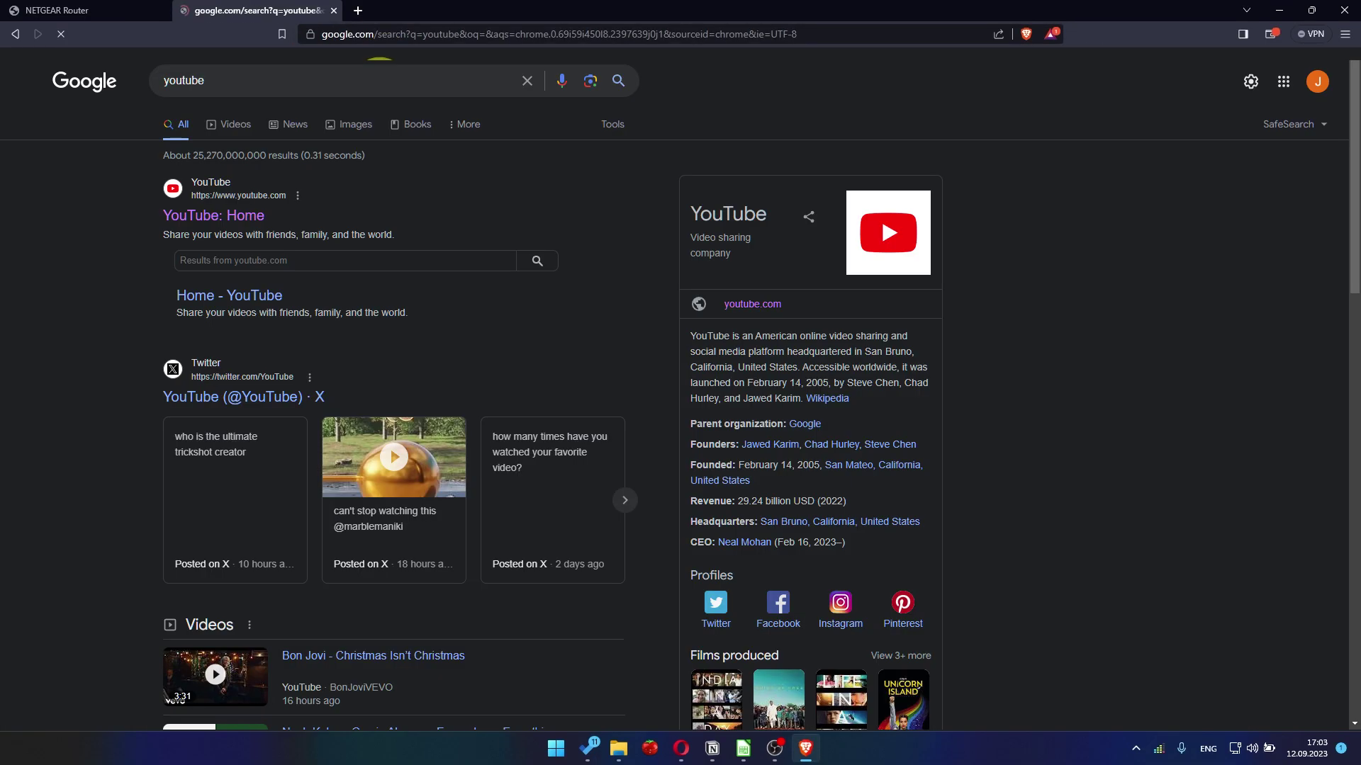